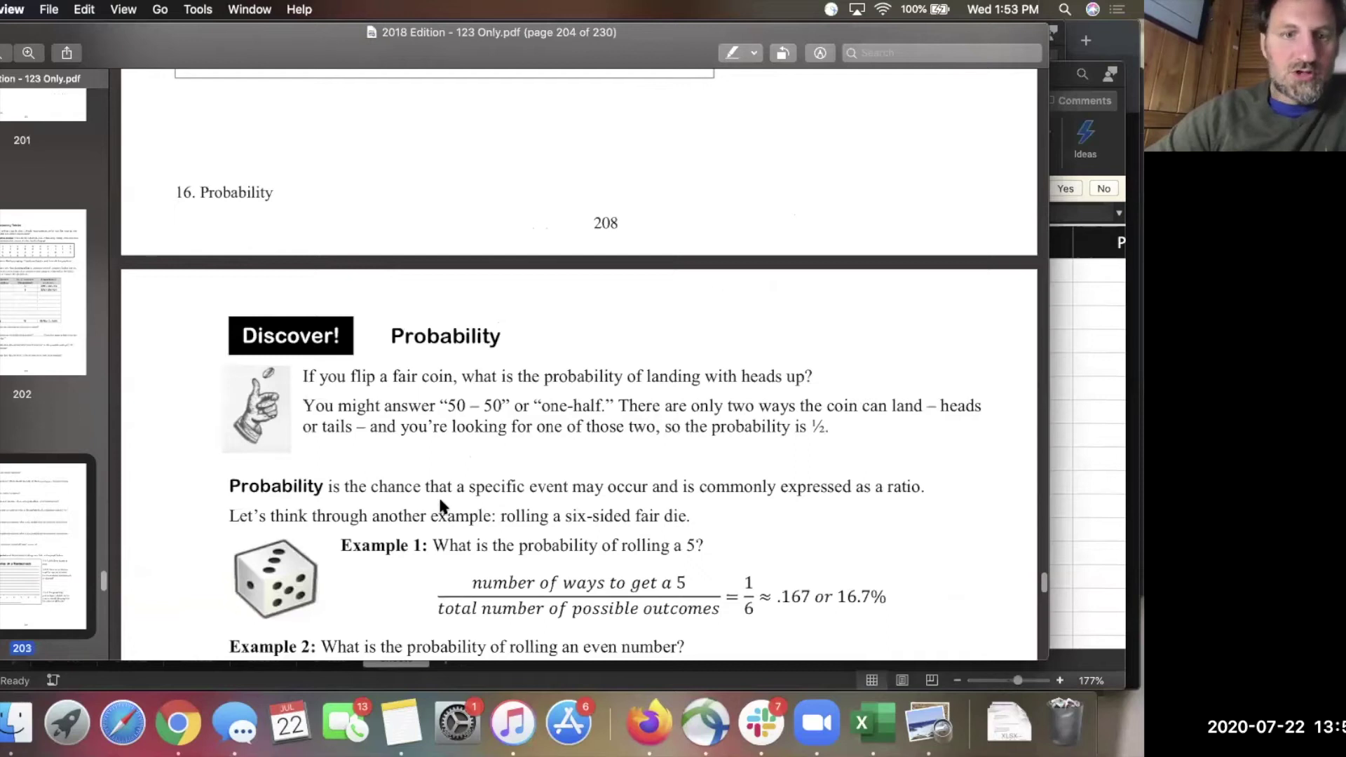
Go to page 205 of the PDF, skim the police promotion questions, then switch to Excel
key("Right")
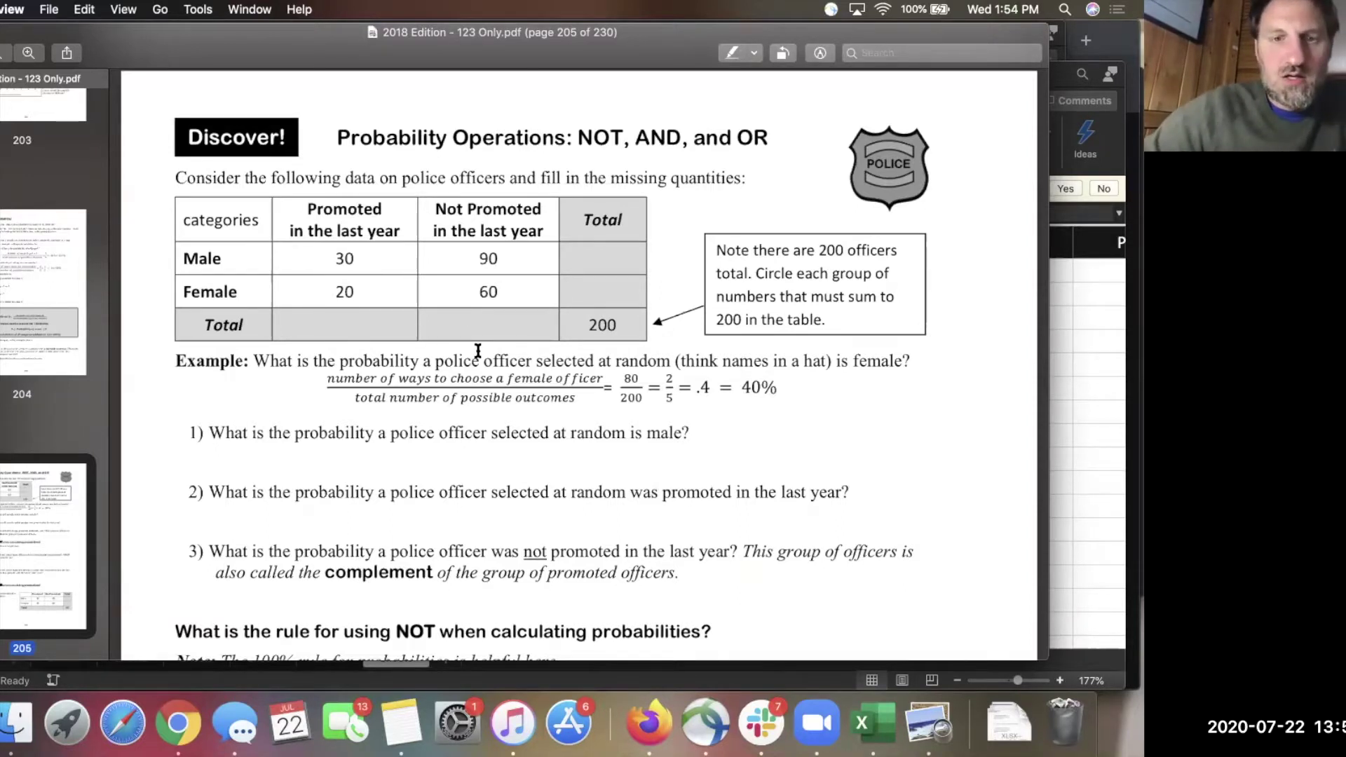
scroll(478, 350, "down", 5)
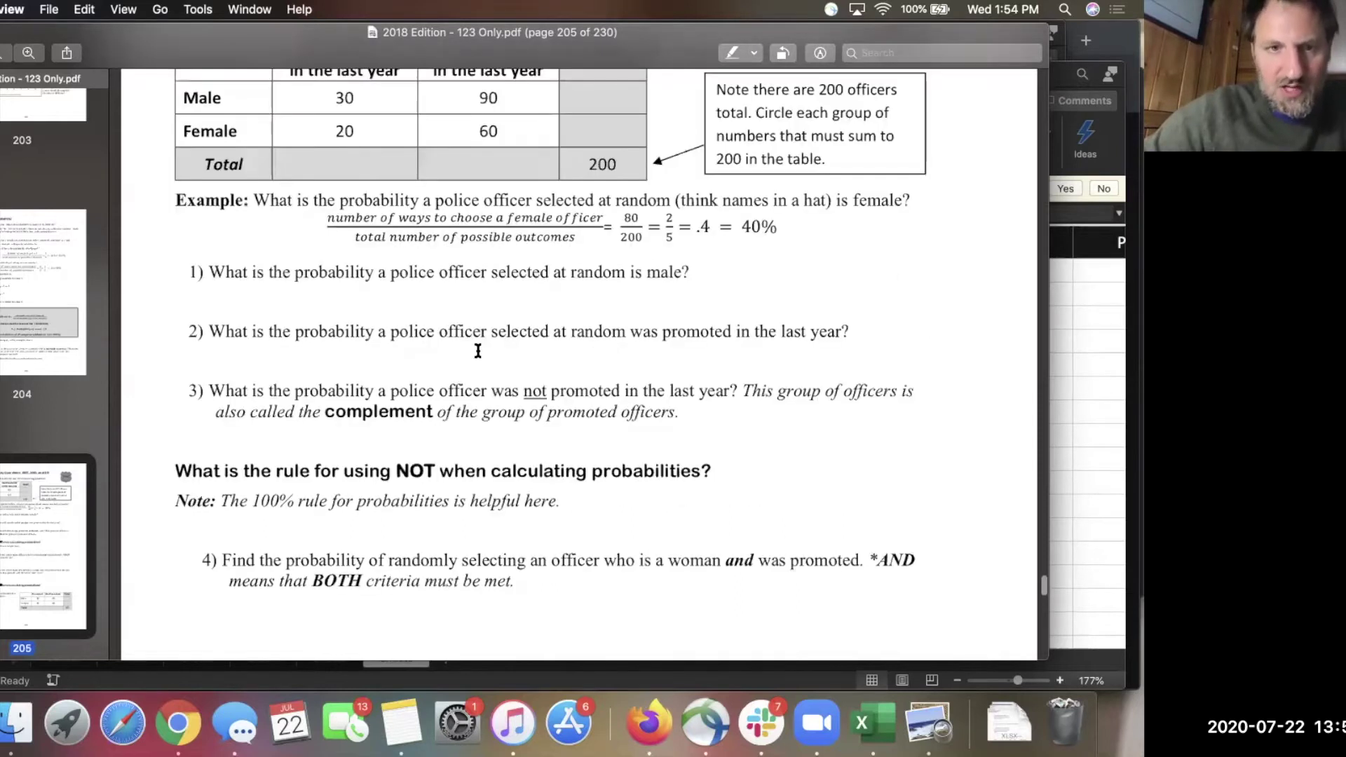
scroll(478, 350, "down", 20)
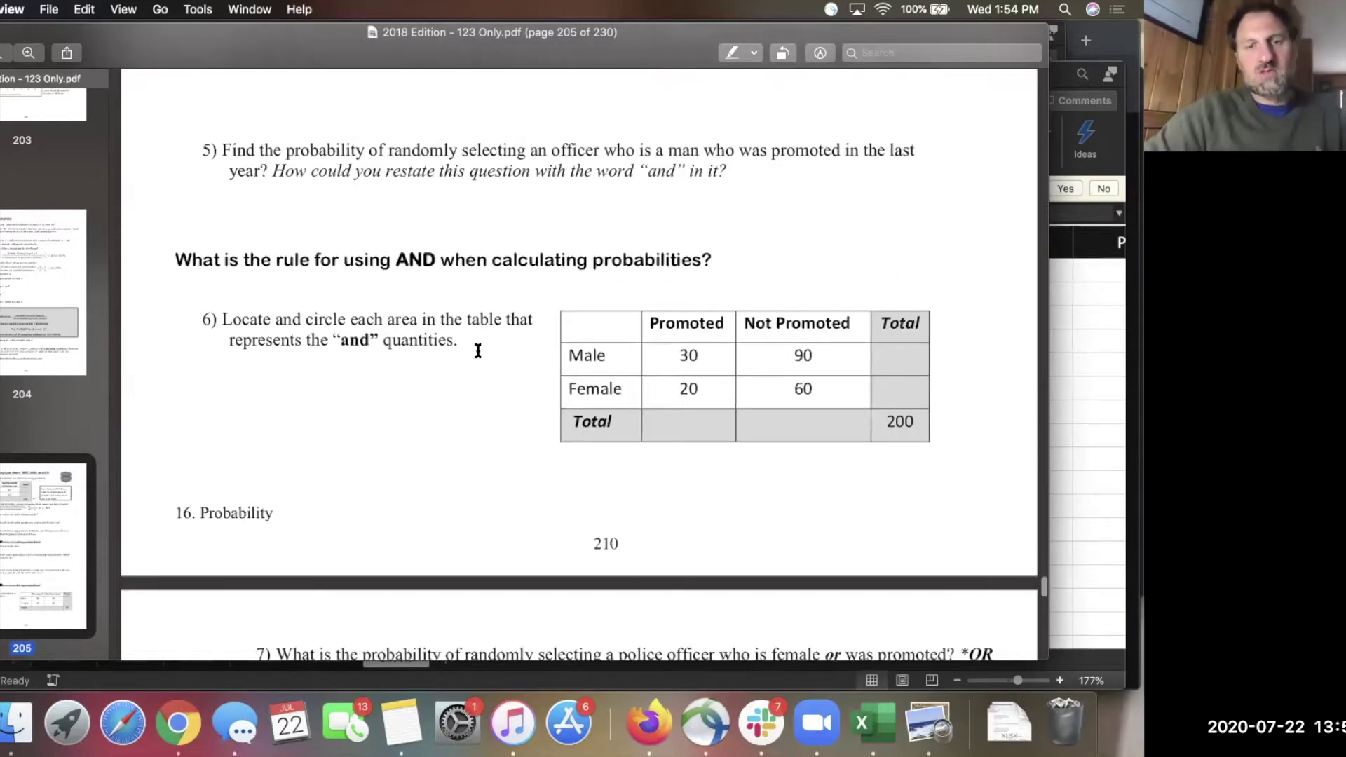
scroll(478, 350, "up", 20)
scroll(478, 351, "up", 1)
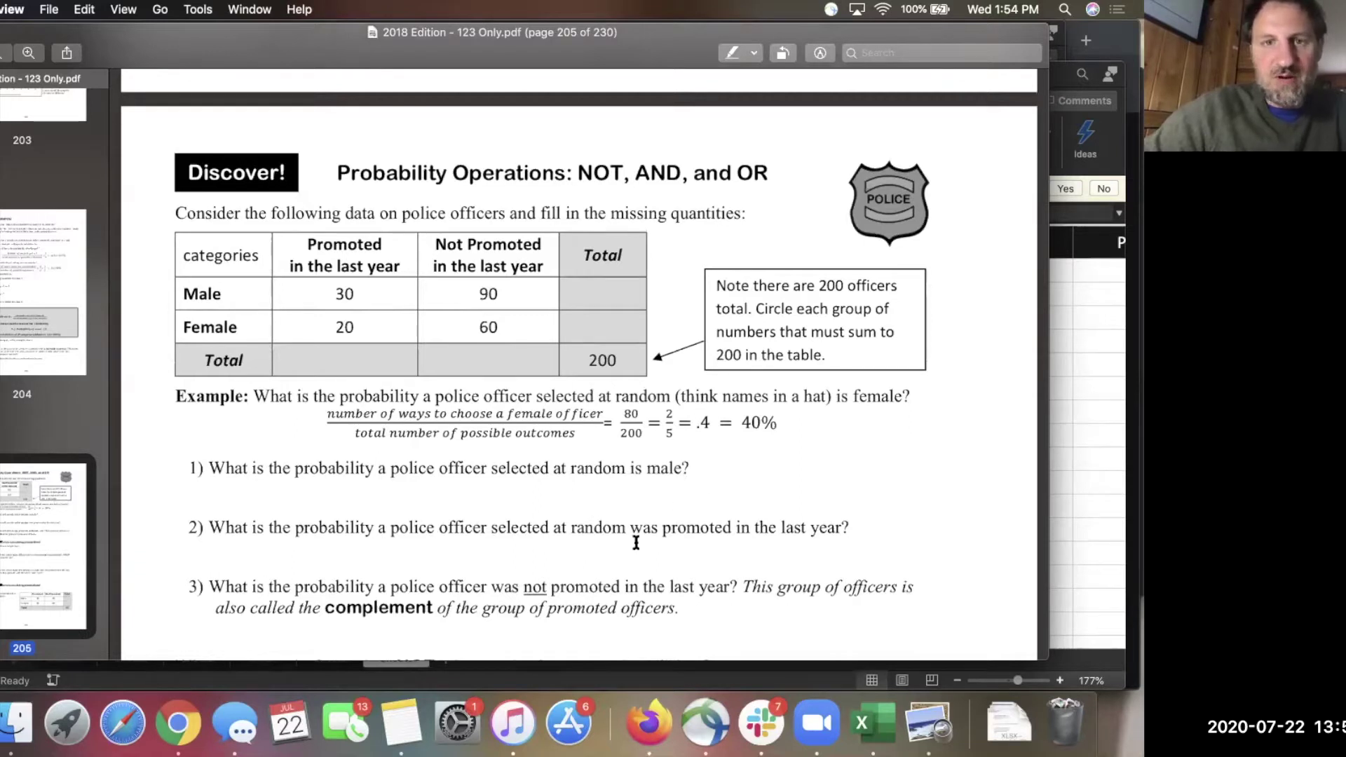
scroll(611, 519, "down", 2)
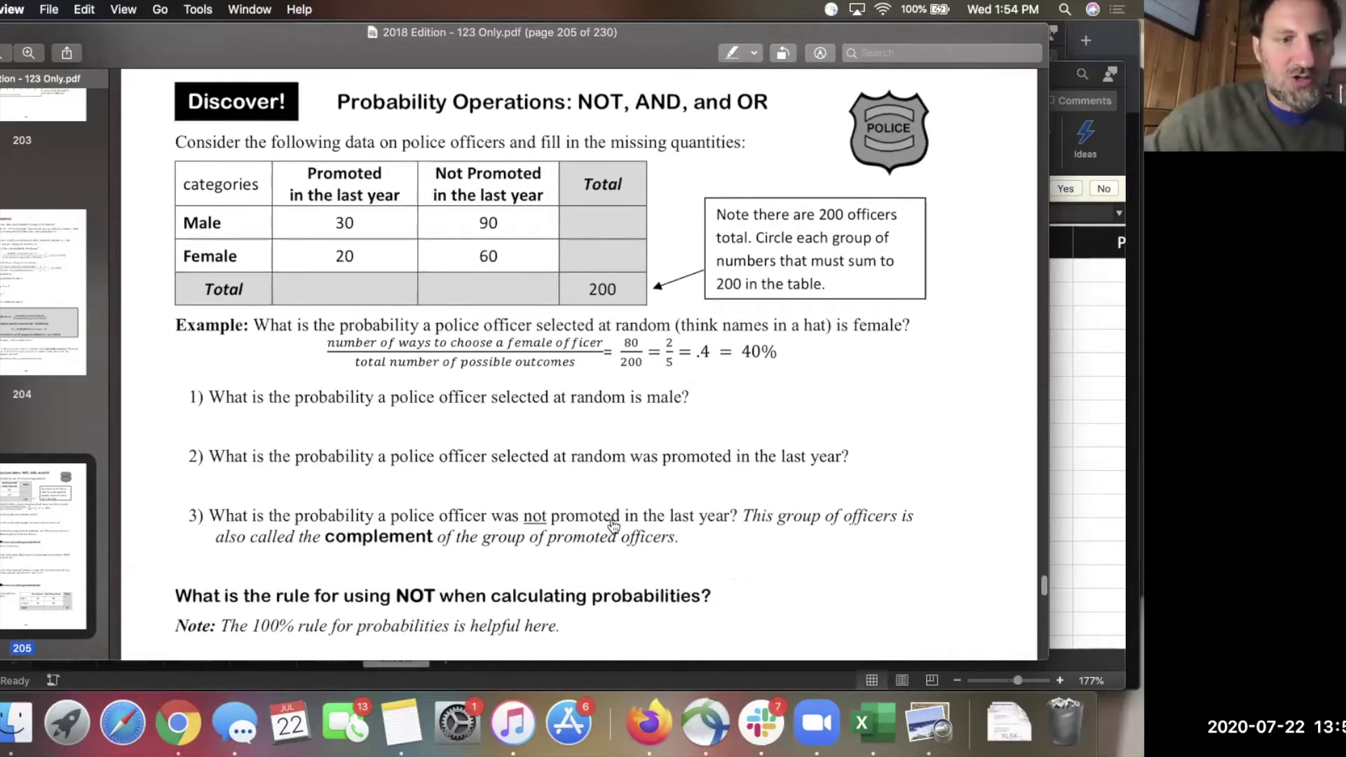
key("super+Tab")
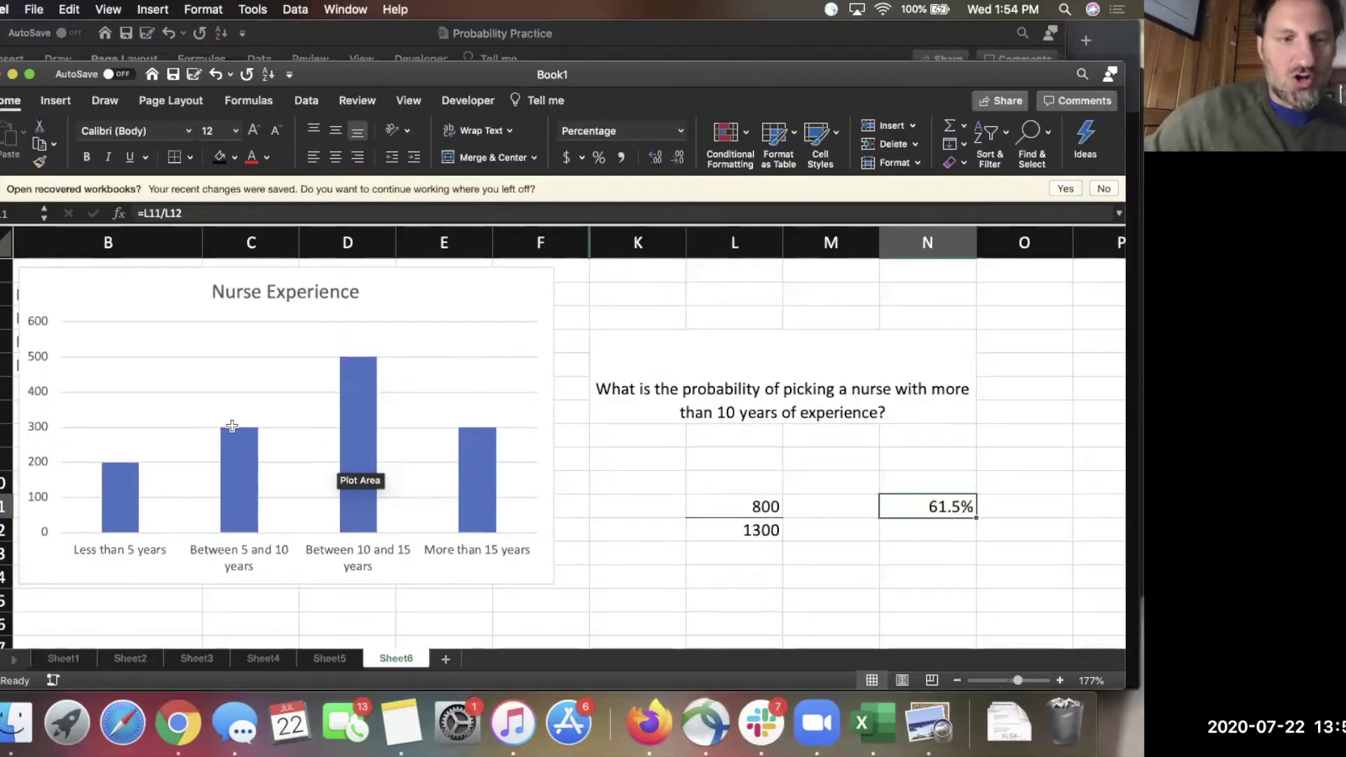
On the Book Example on Police sheet, verify the SUM totals 120, 80, 50, 150 and 200
key("super+grave")
key("alt+Left")
left_click(182, 414)
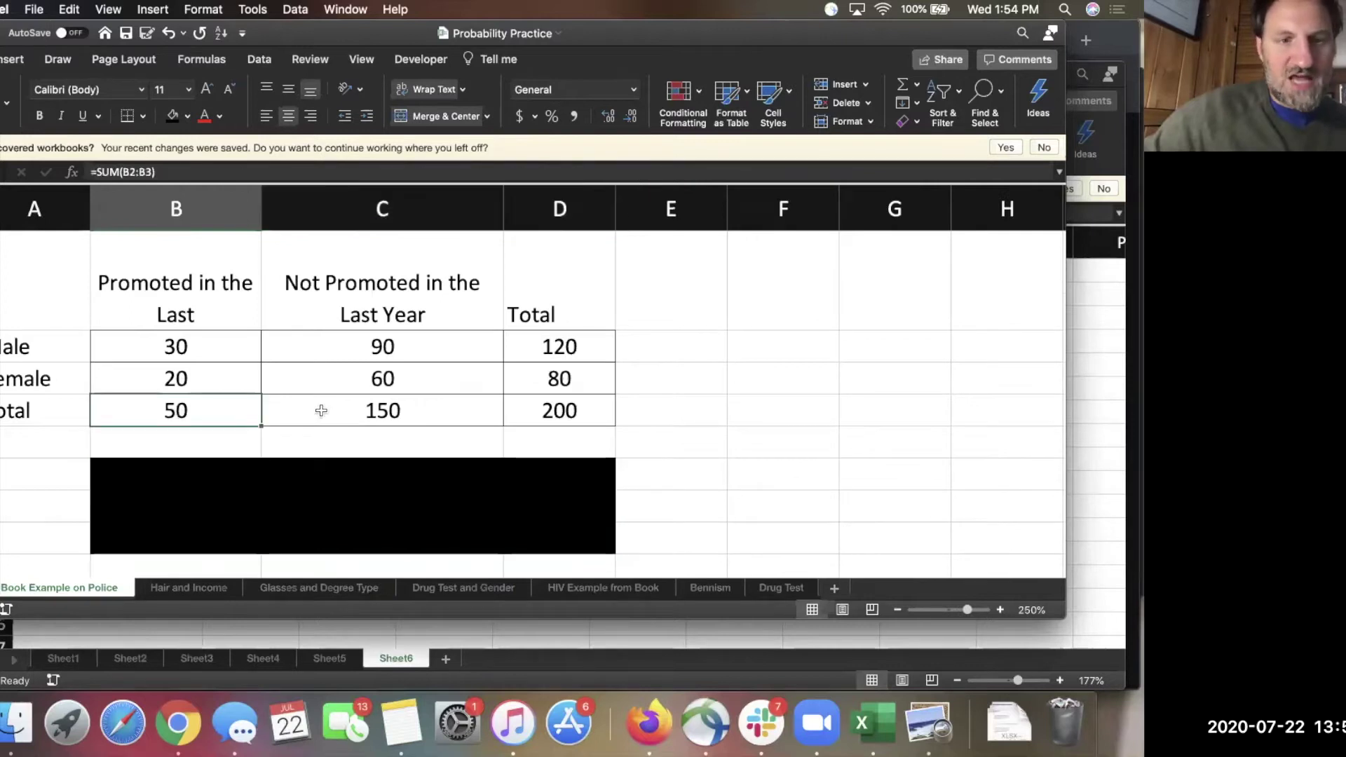
left_click(382, 412)
left_click(584, 357)
left_click(589, 378)
left_click(186, 407)
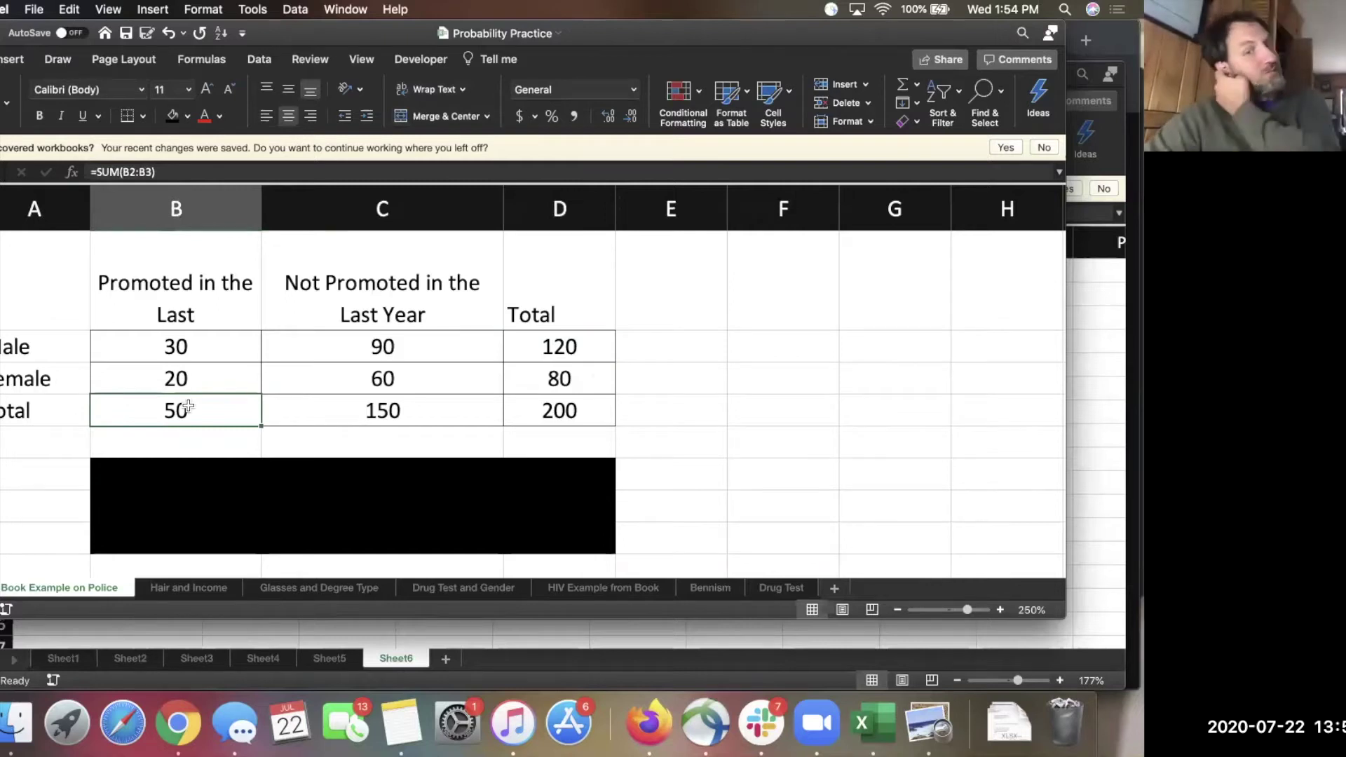
left_click(430, 419)
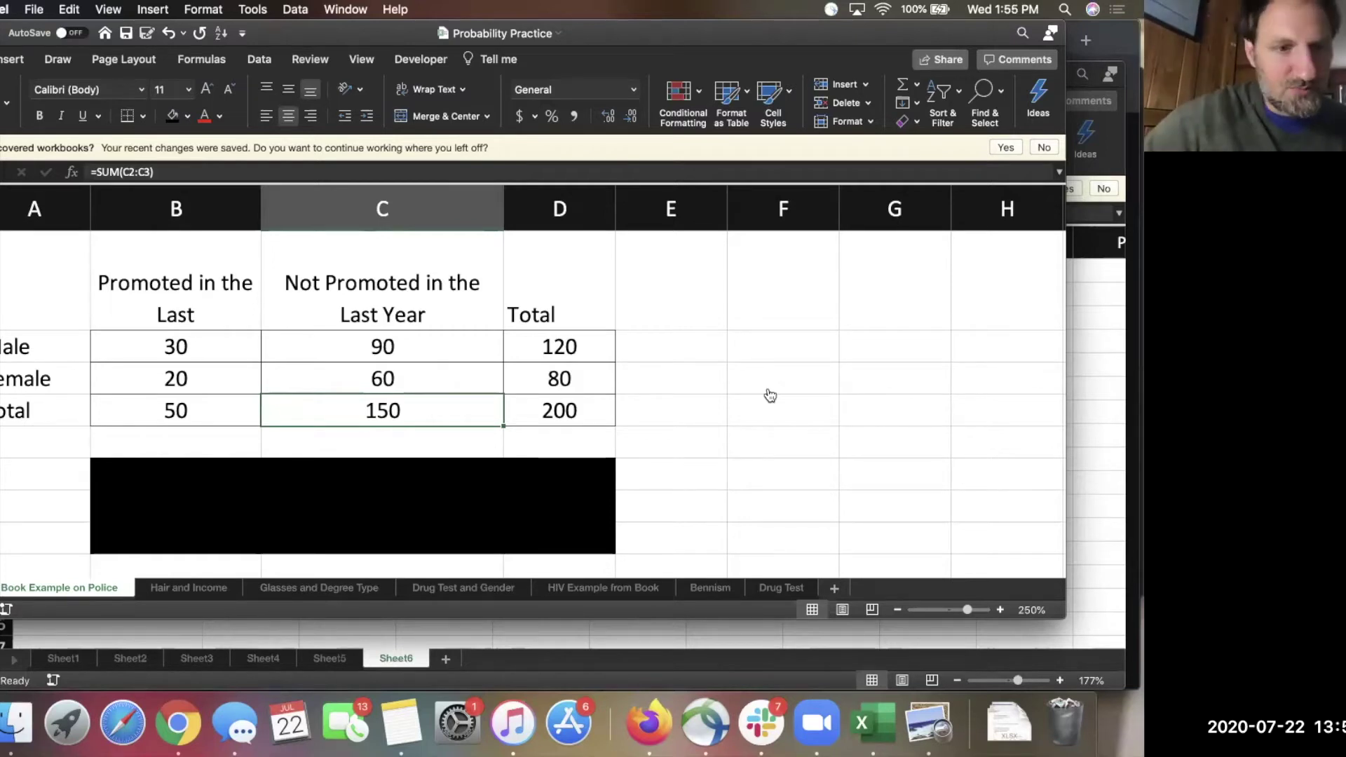
key("super+Tab")
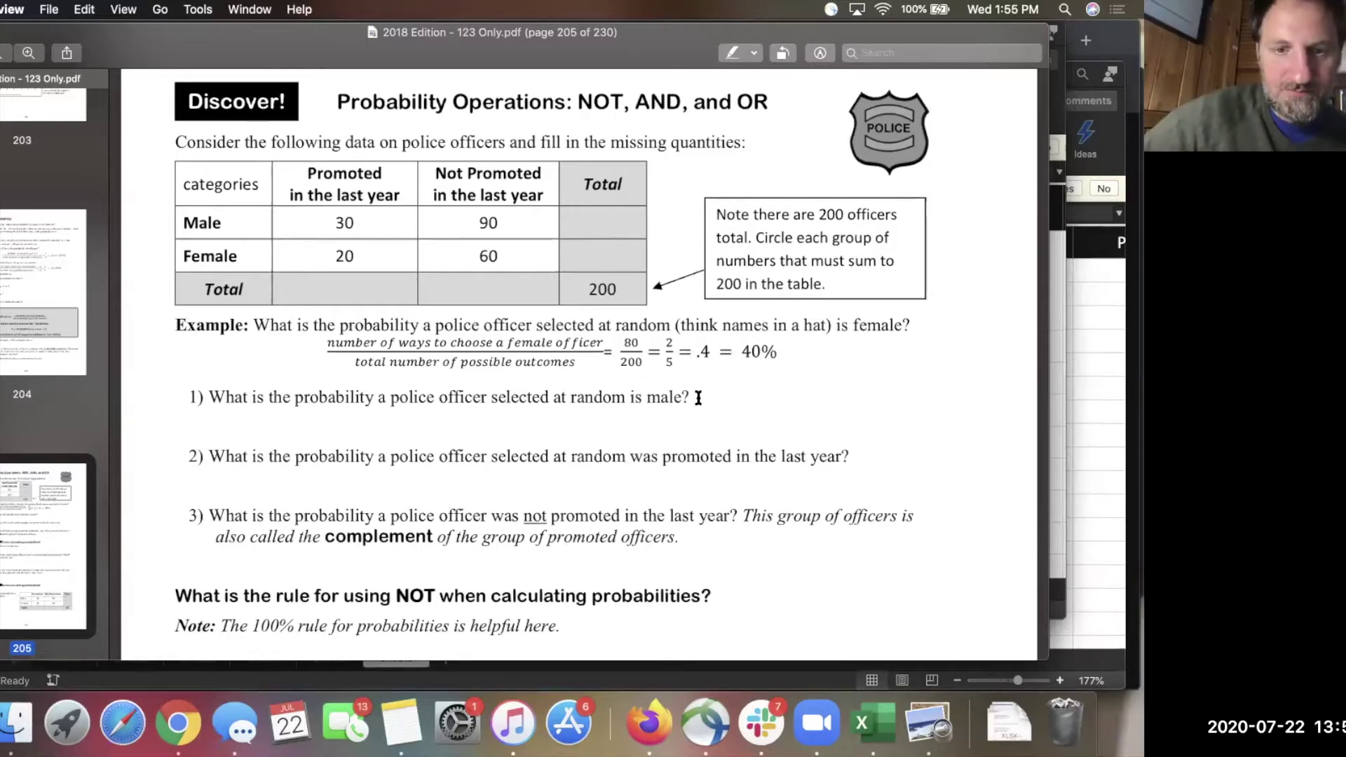
Switch from Preview back to the Excel Probability Practice workbook
key("super+Tab")
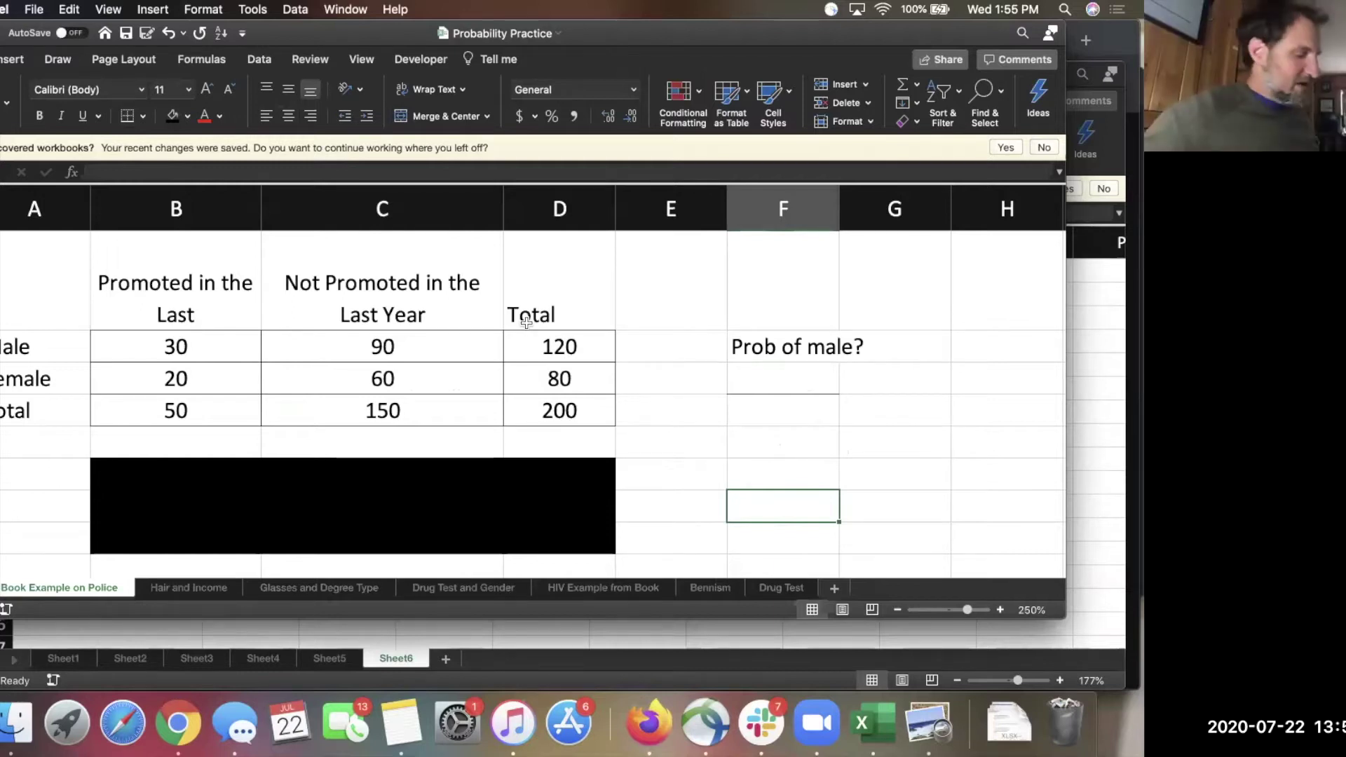
Enter 200 in F4 and the male count 120 in F3
left_click(771, 414)
type("200")
key("Return")
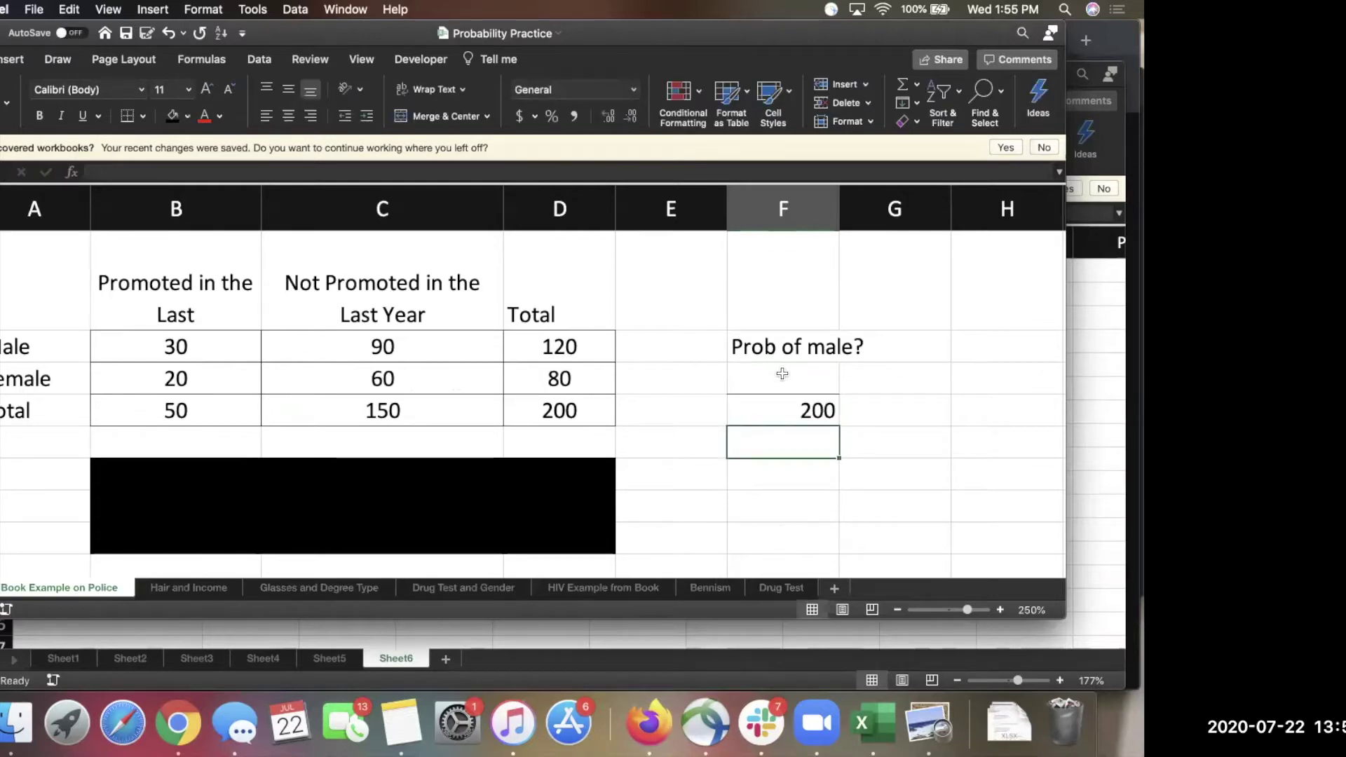
left_click(782, 374)
type("120")
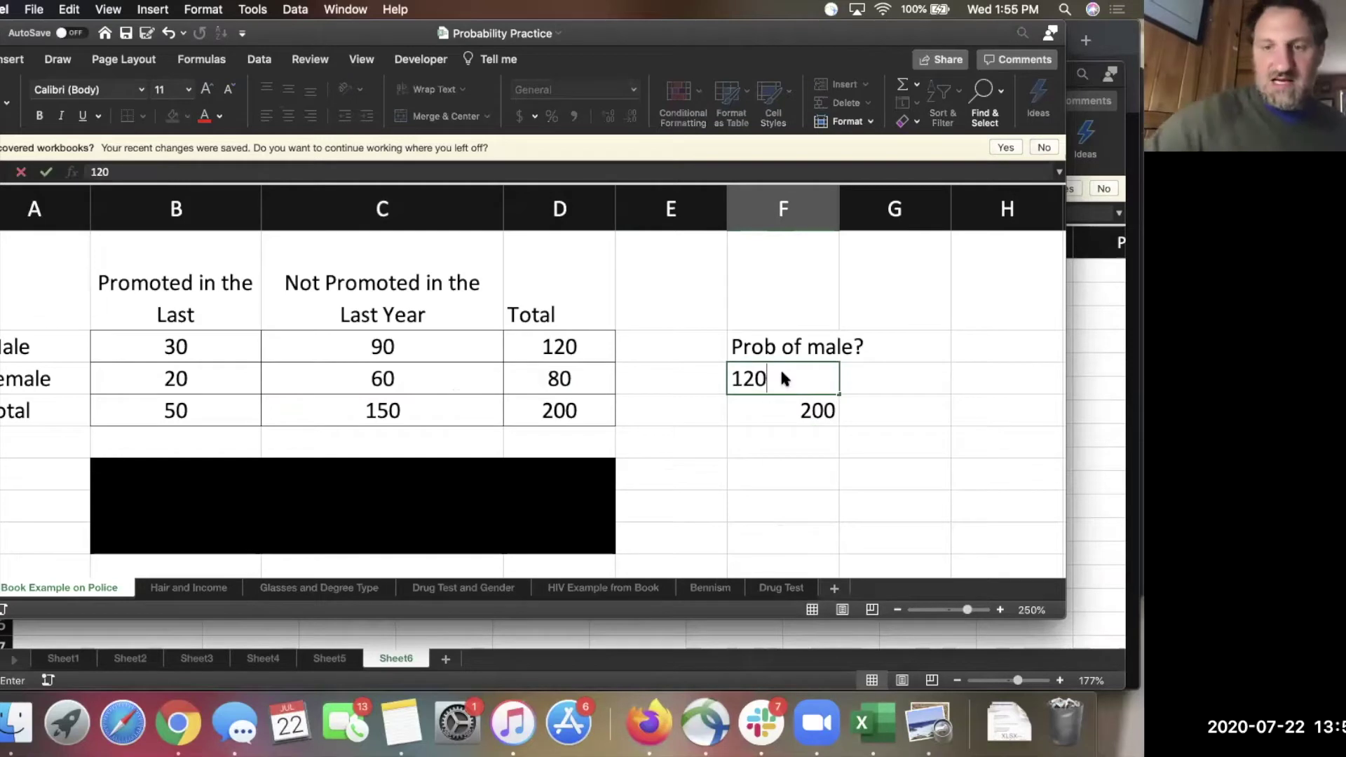
key("Return")
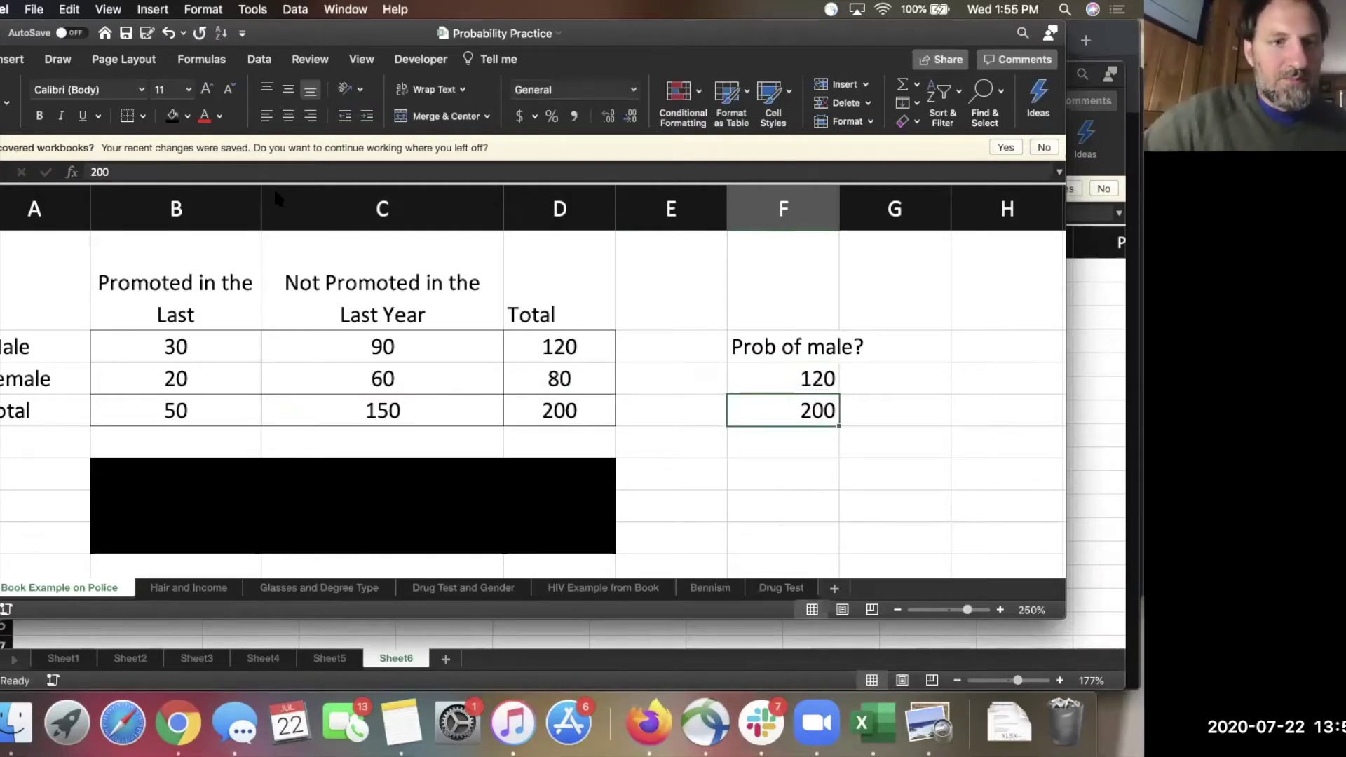
Fill the table's grand total 200 in D4 yellow
left_click(572, 408)
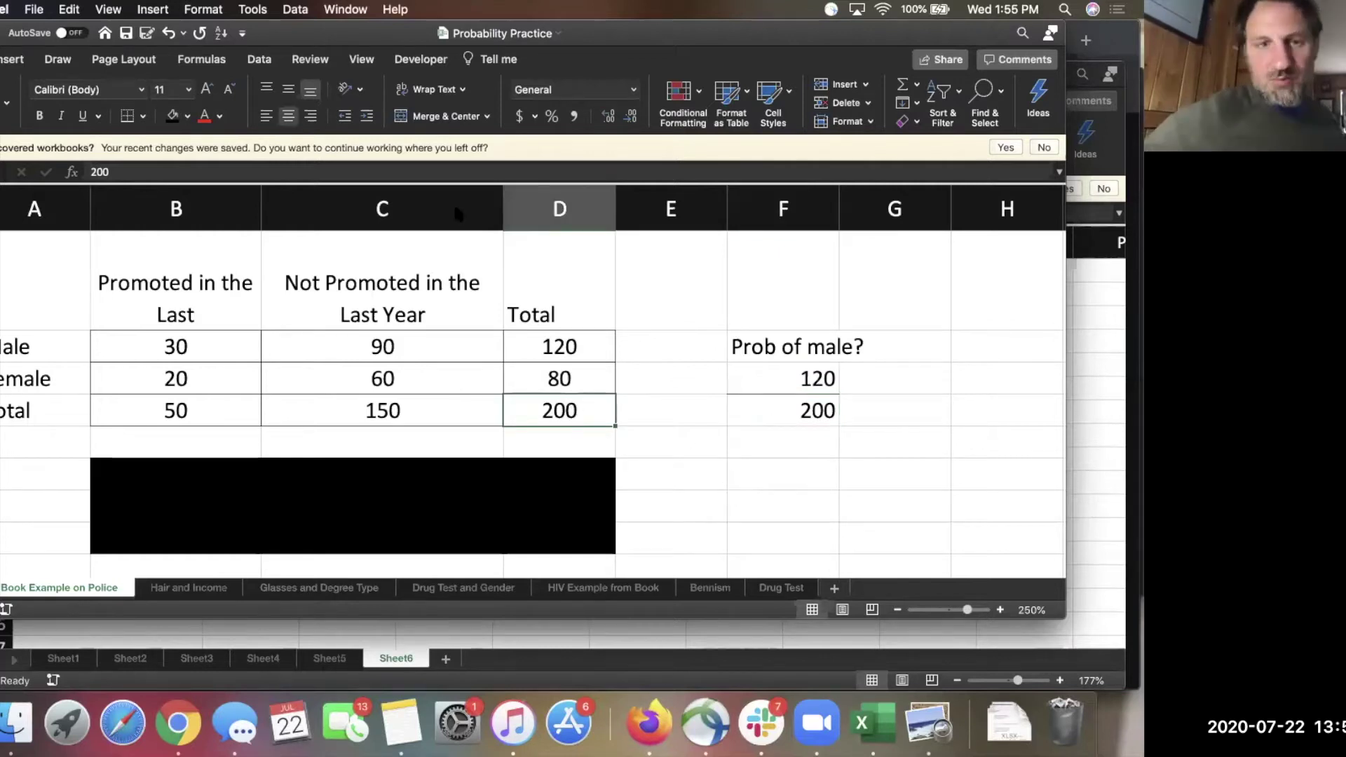
left_click(172, 117)
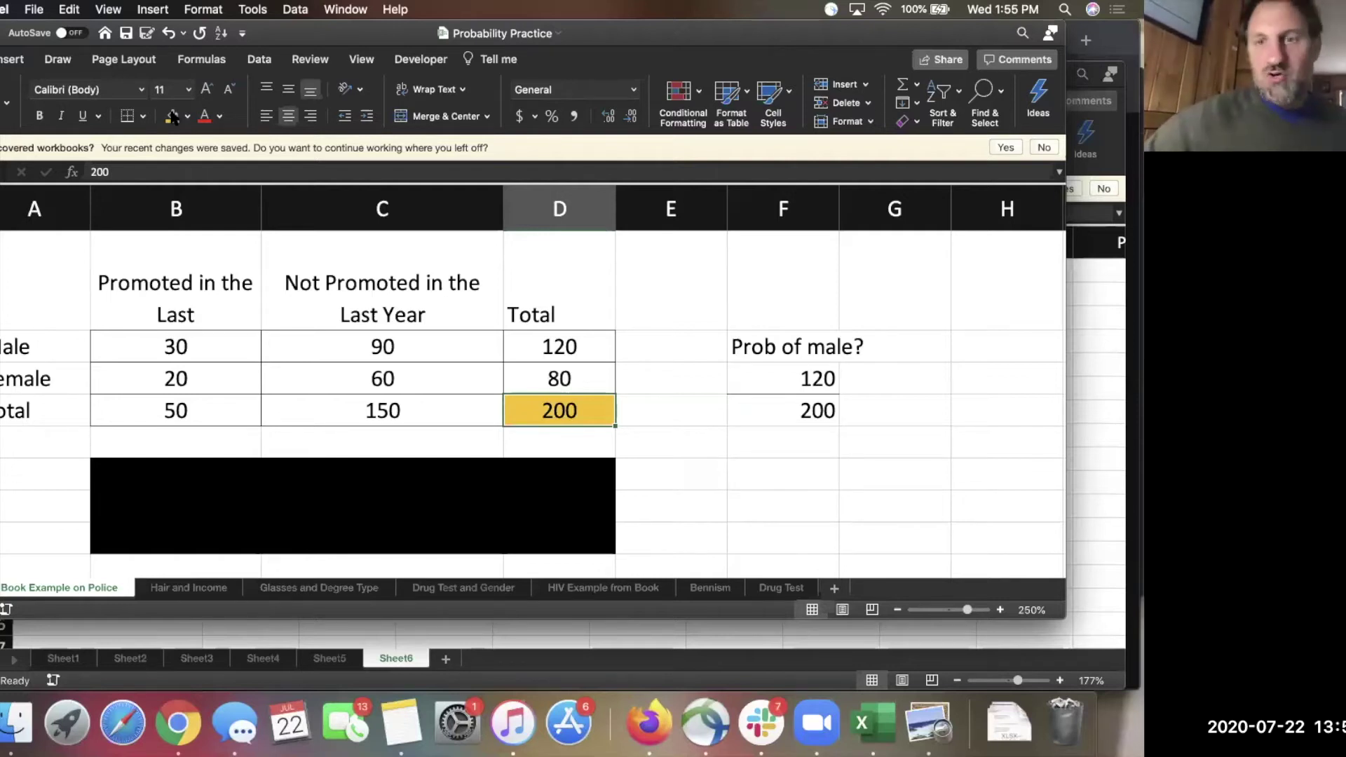
key("Right")
key("Right")
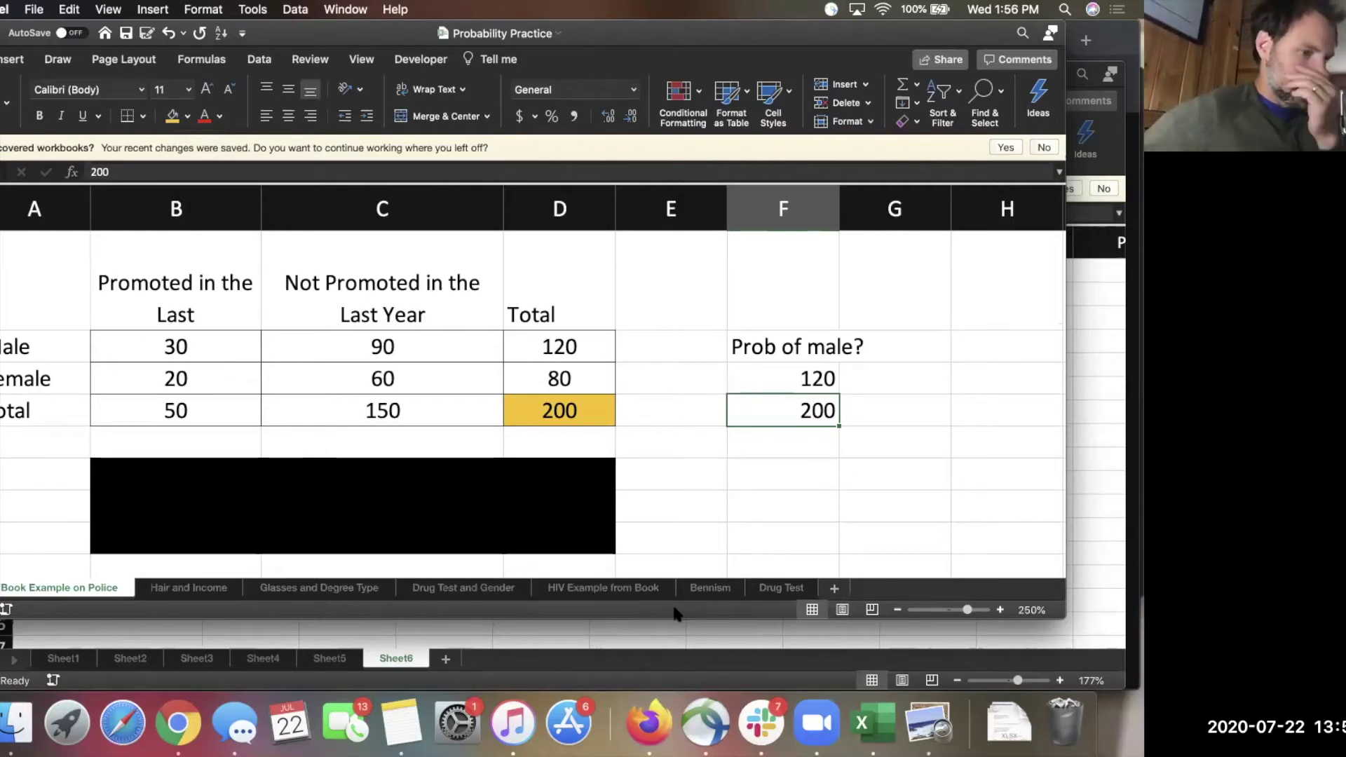
left_click(904, 379)
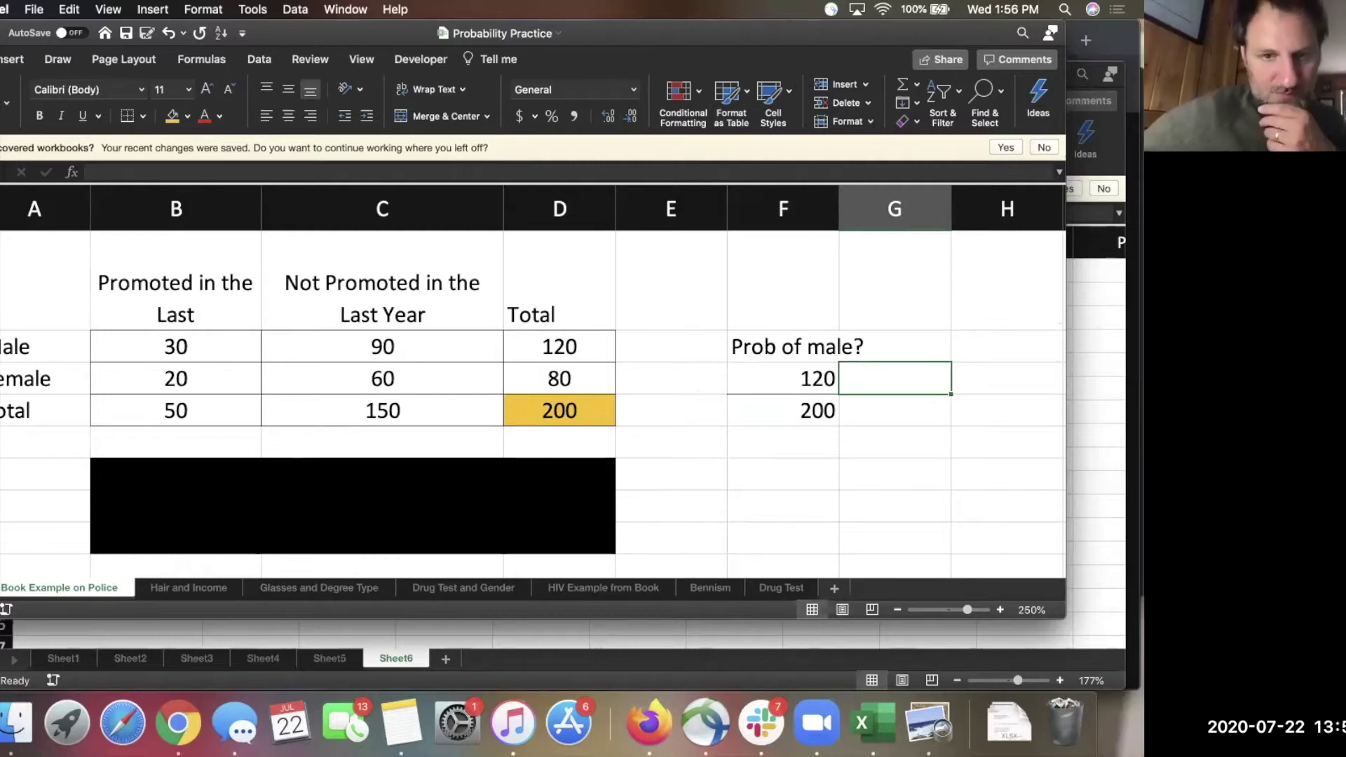
key("super+Tab")
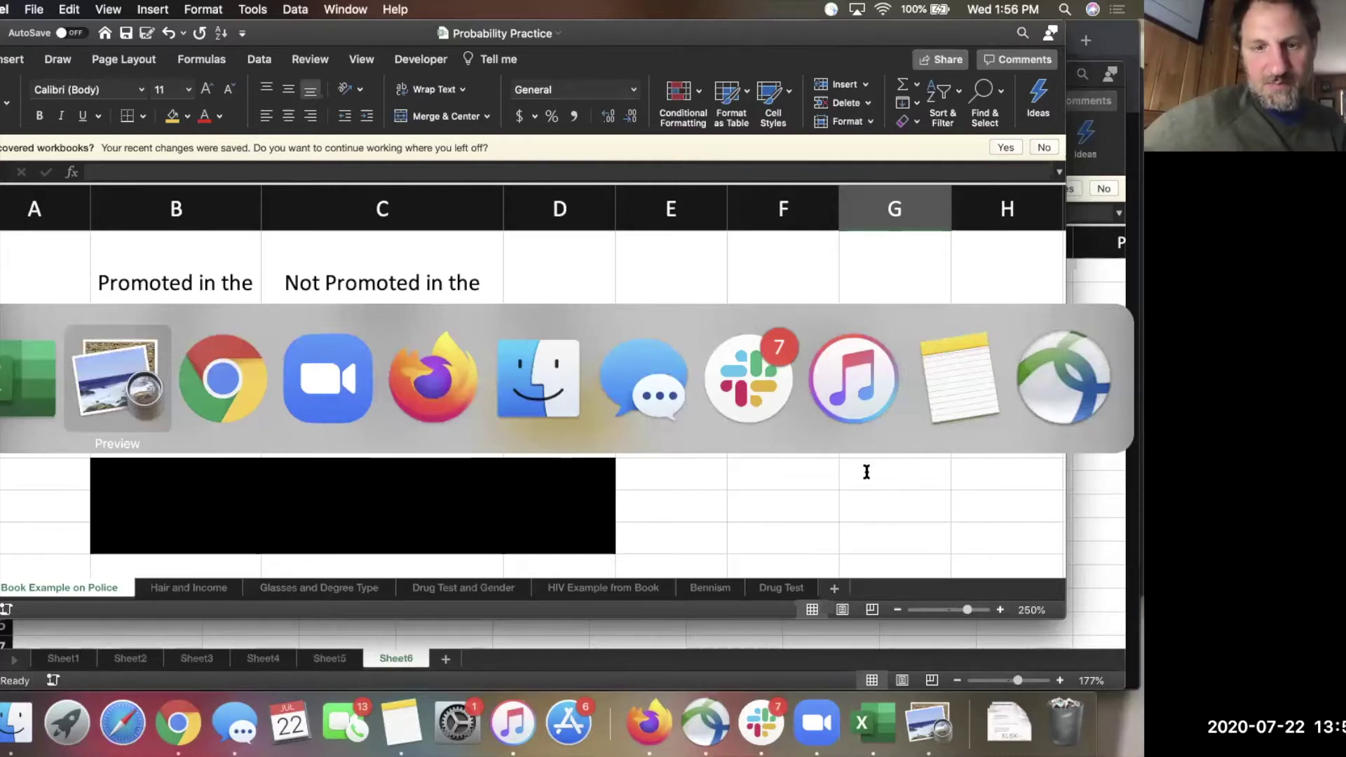
Rename the side label to 'Prob of promoted?' and clear the old 120 and 200 values
key("super+Tab")
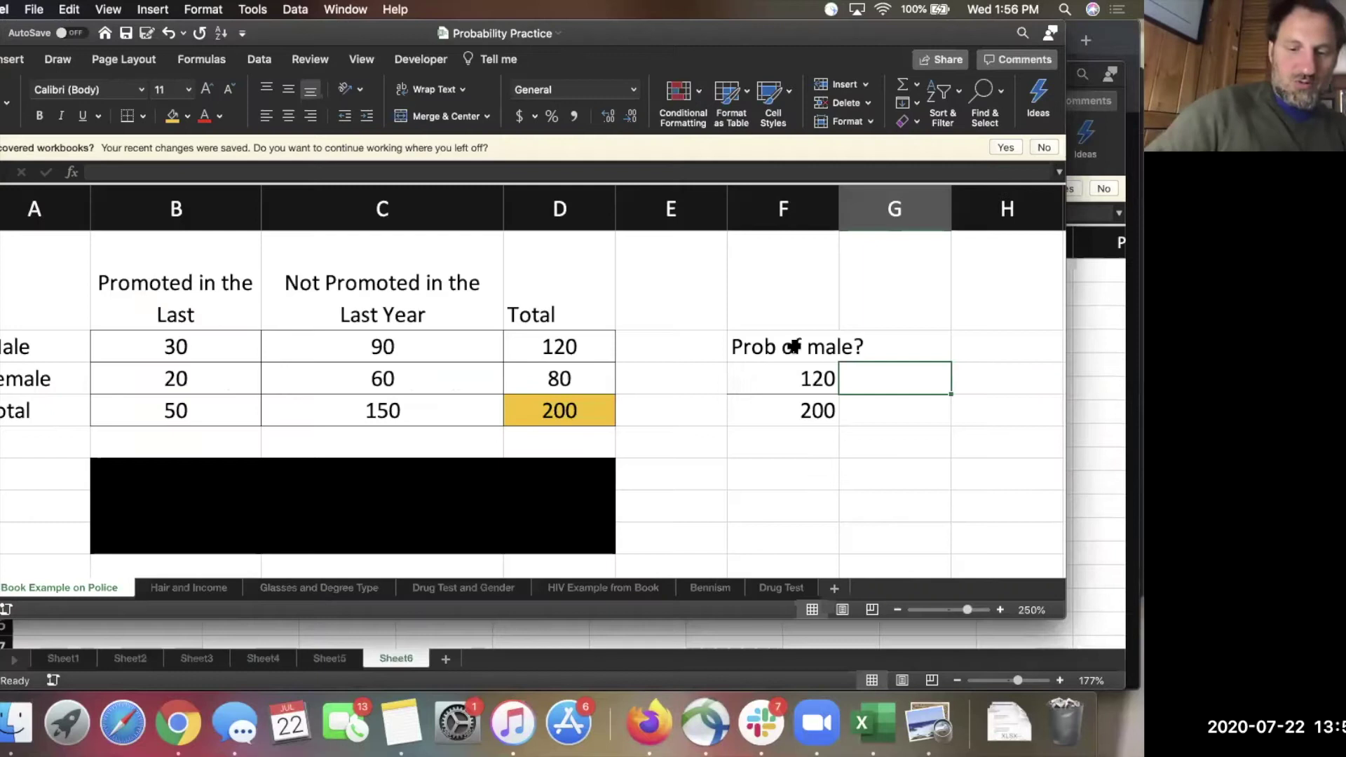
left_click(795, 346)
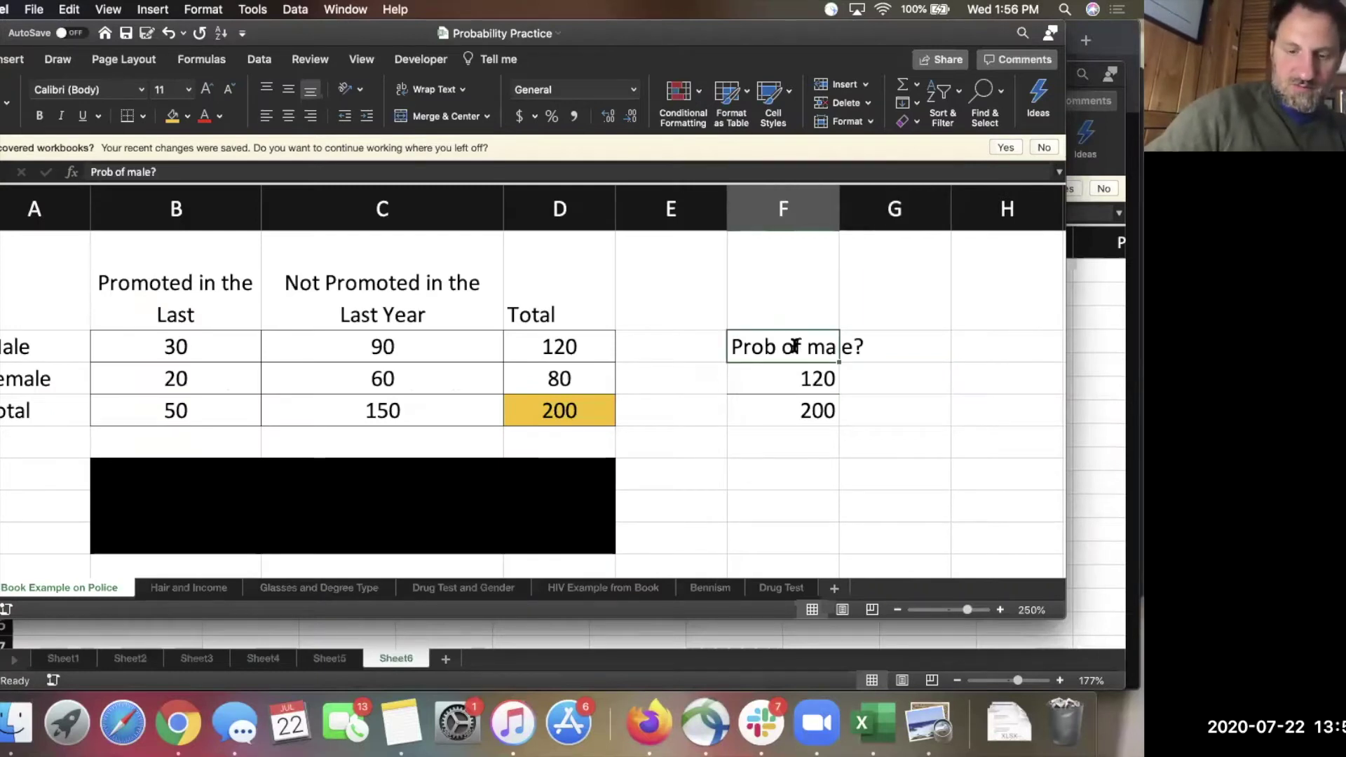
type("Prob of promoted?")
key("Return")
left_click_drag(806, 414, 802, 378)
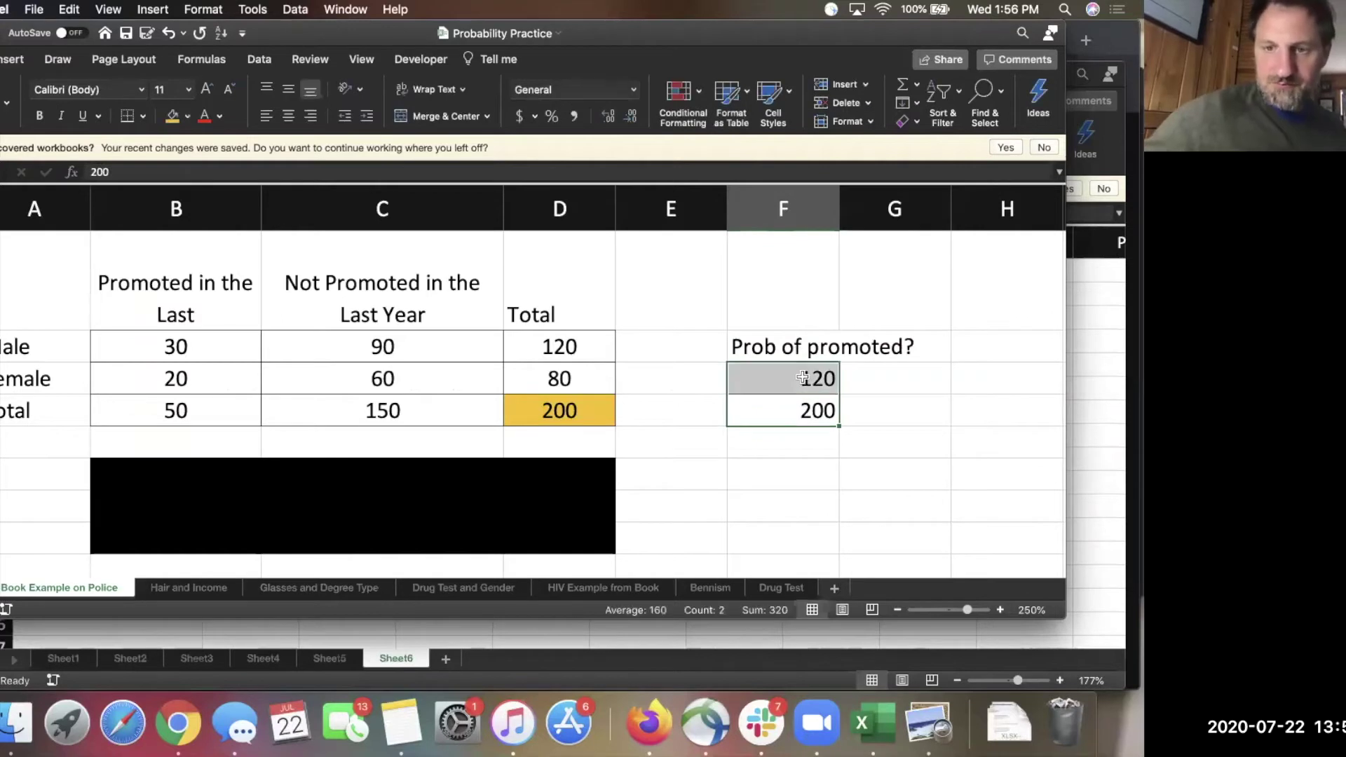
key("Delete")
left_click(833, 513)
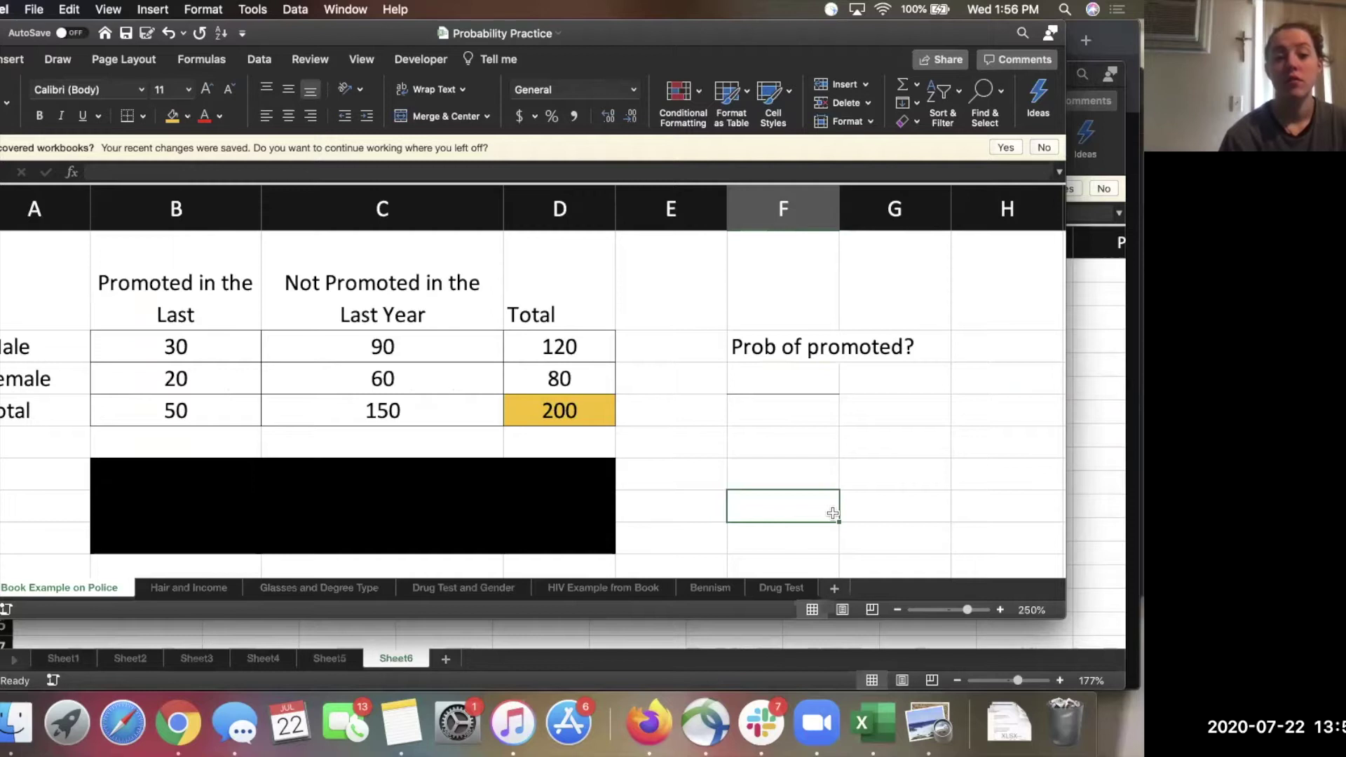
Enter the 200 total and a =F3/F4 formula for 50/200, formatted as a percentage
left_click(814, 401)
type("200")
key("Return")
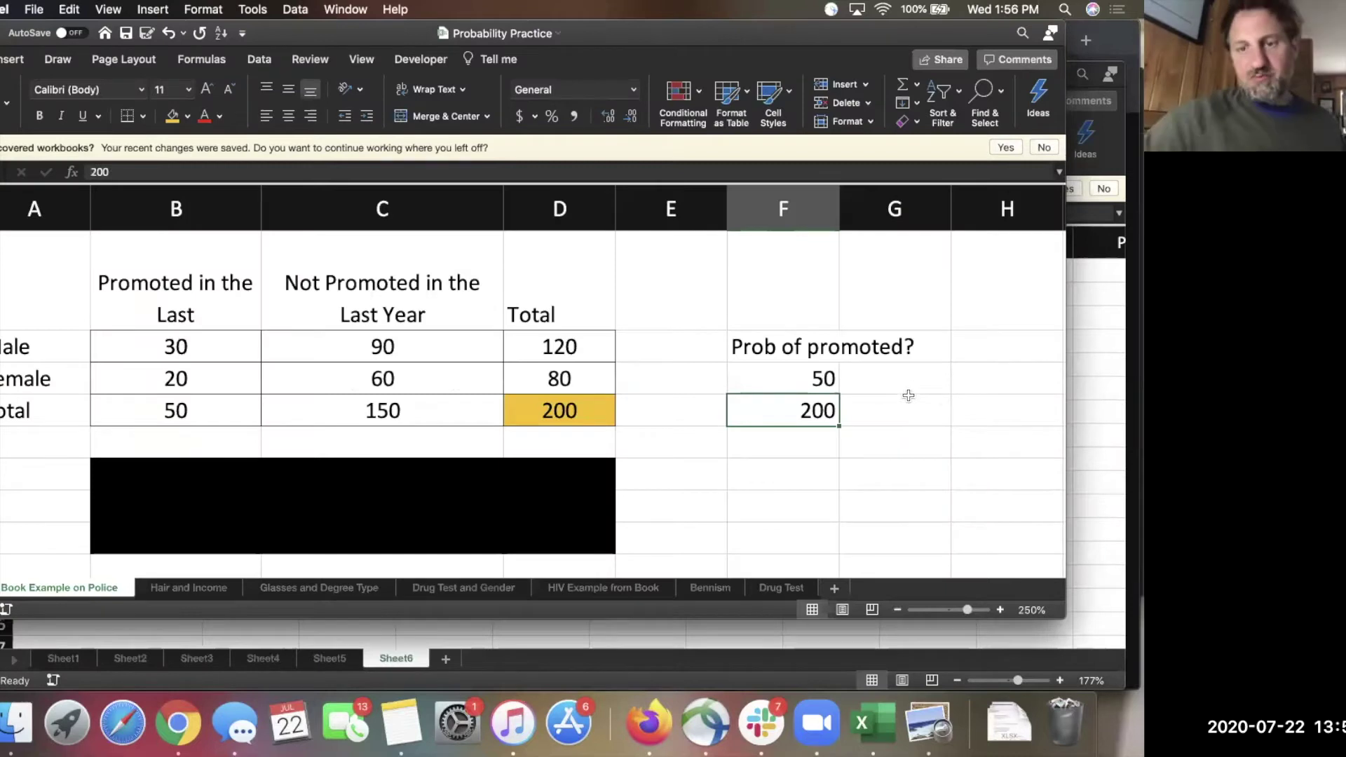
left_click(974, 379)
type("=")
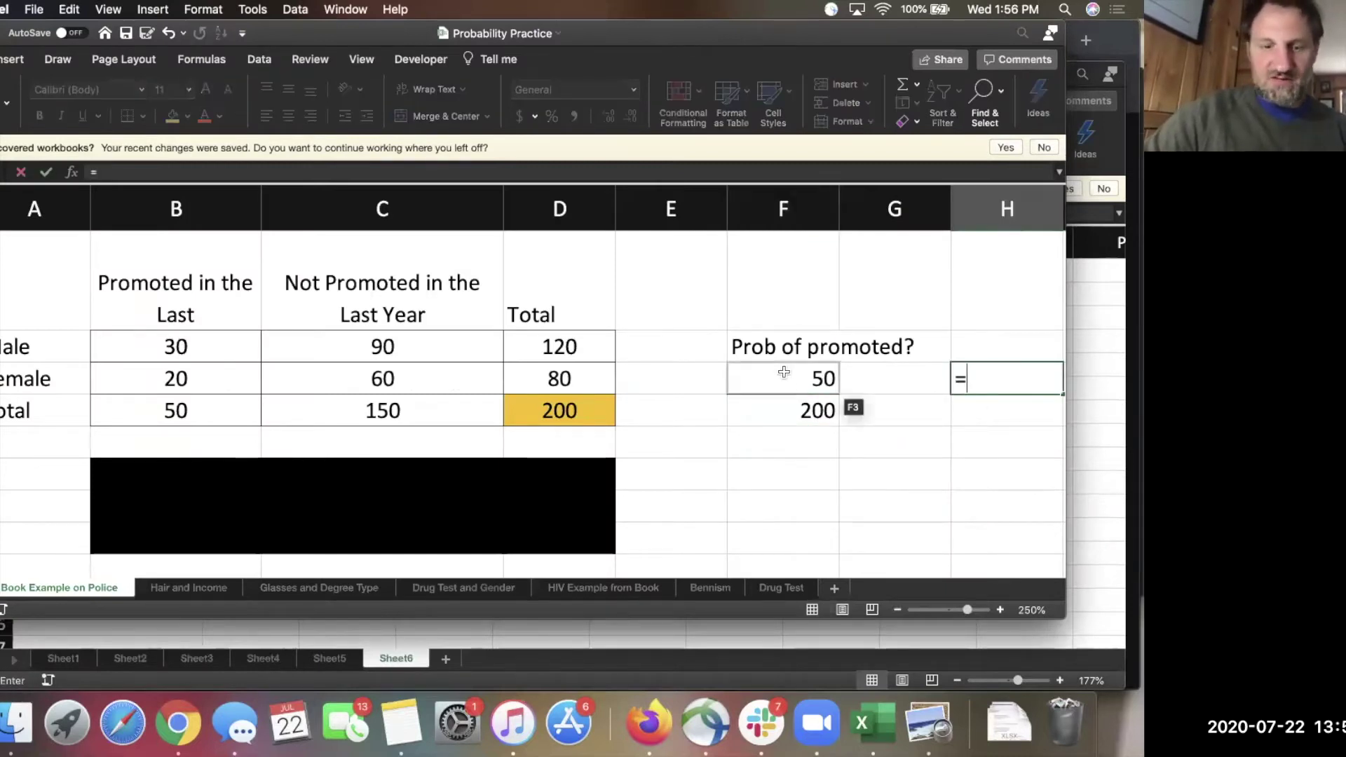
left_click(784, 372)
type("/")
left_click(783, 413)
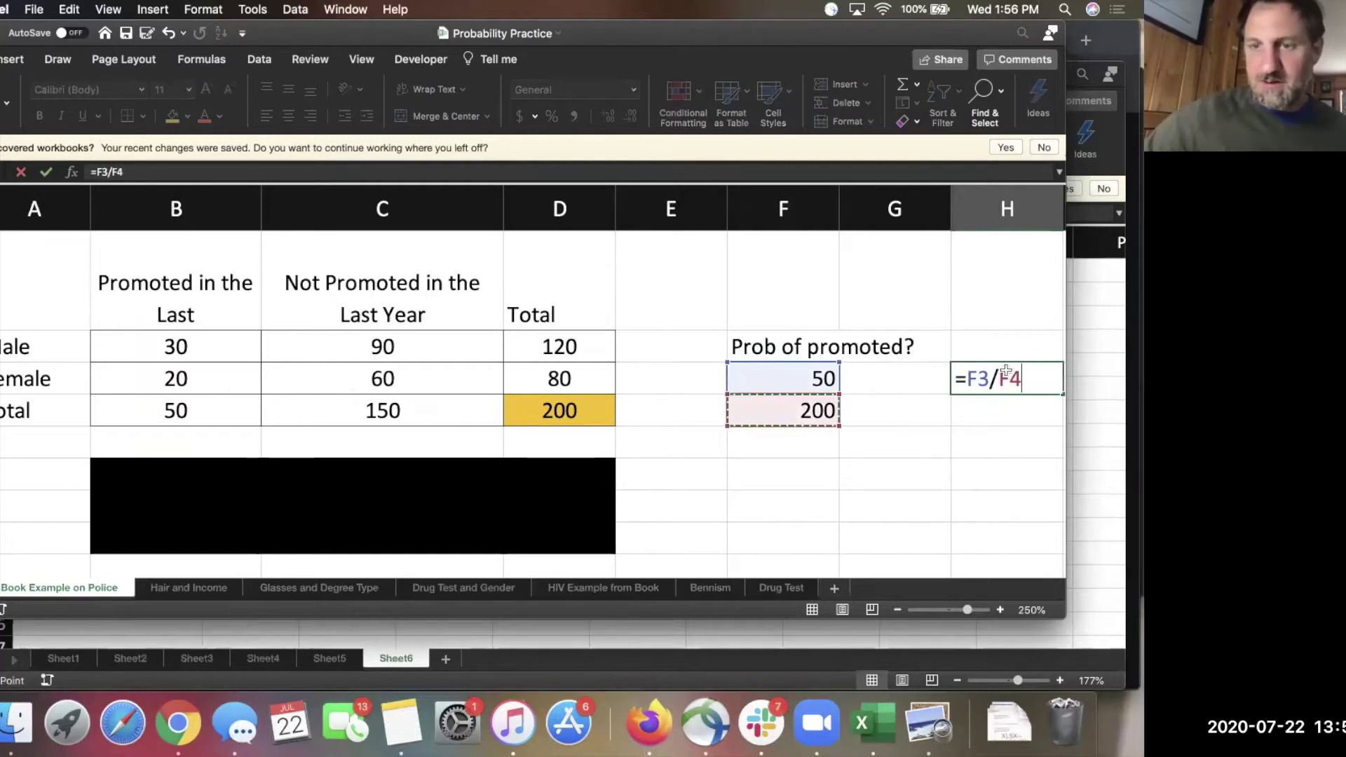
key("Return")
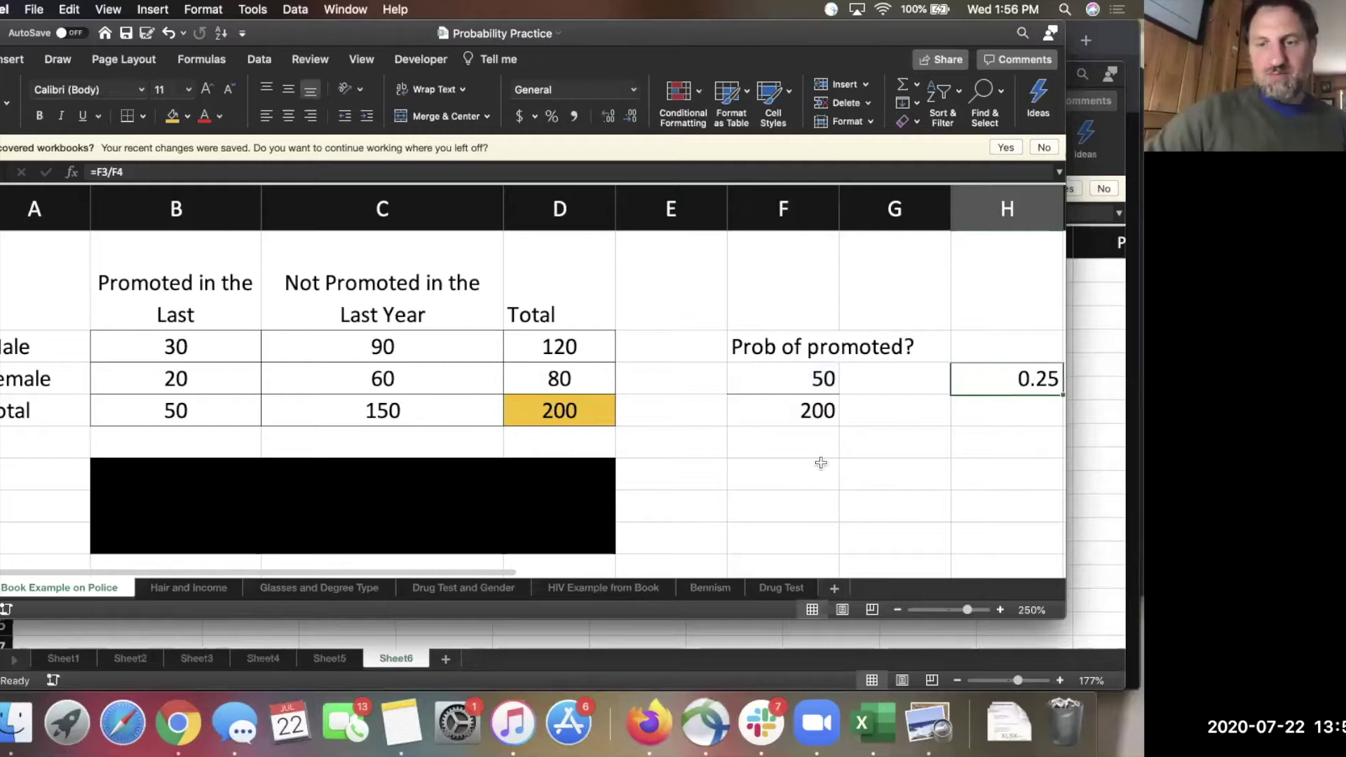
key("ctrl+shift+5")
left_click(800, 473)
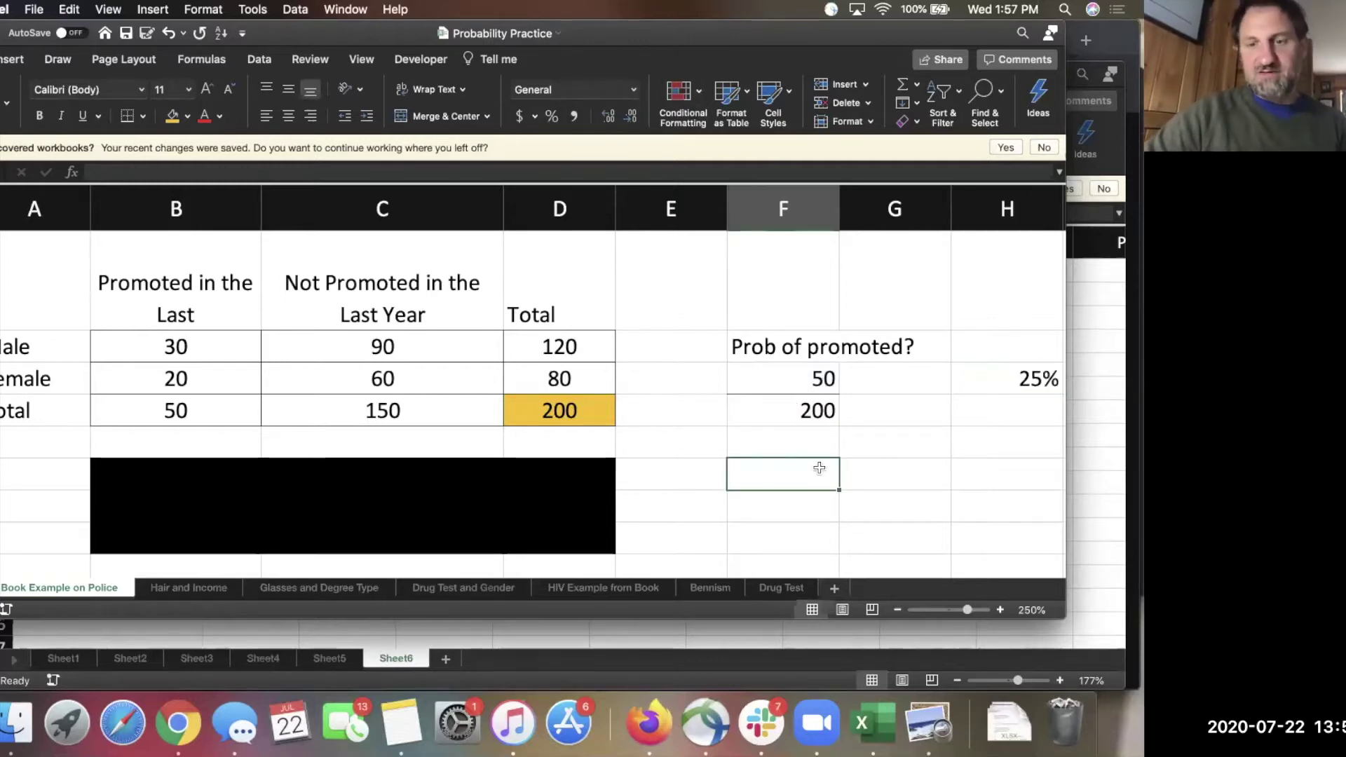
Enter 75% as the not-promoted probability
left_click(1015, 470)
type("75%")
key("Return")
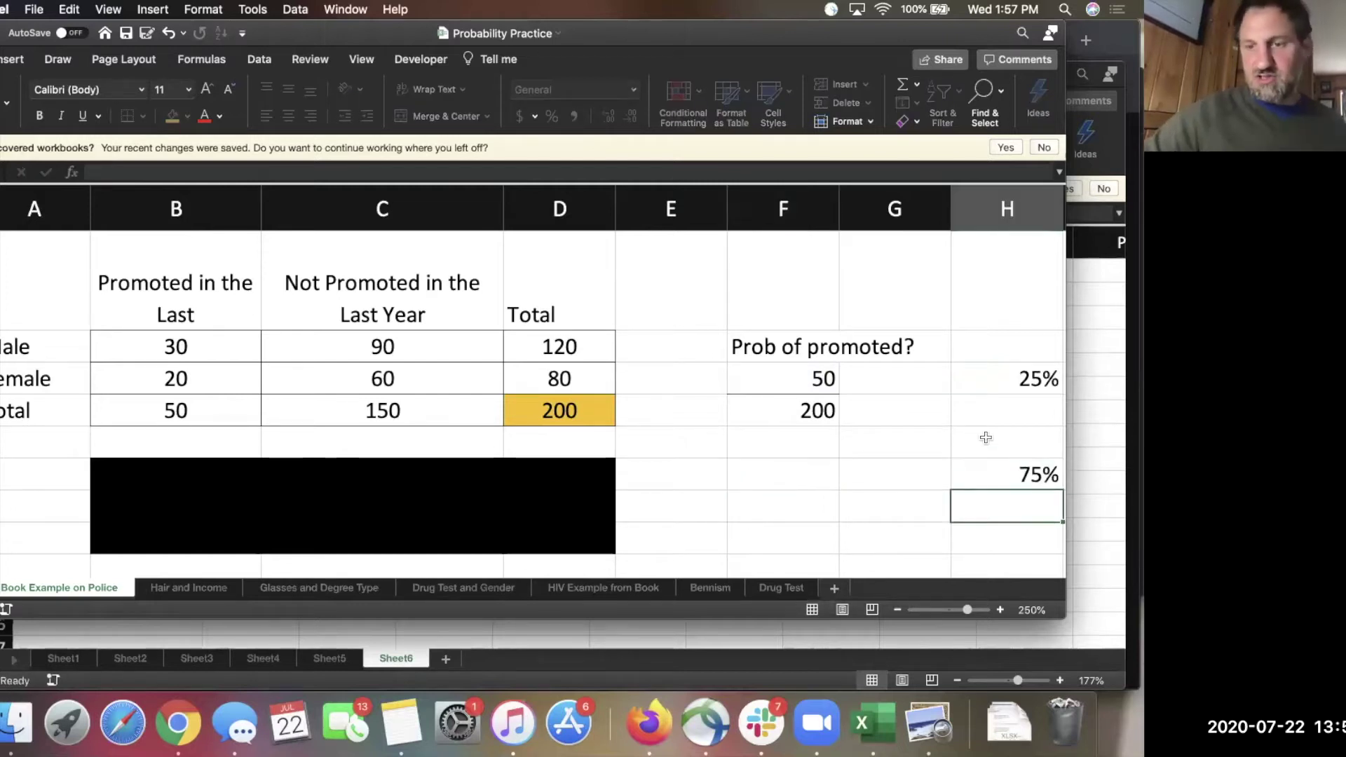
key("Up")
key("Up")
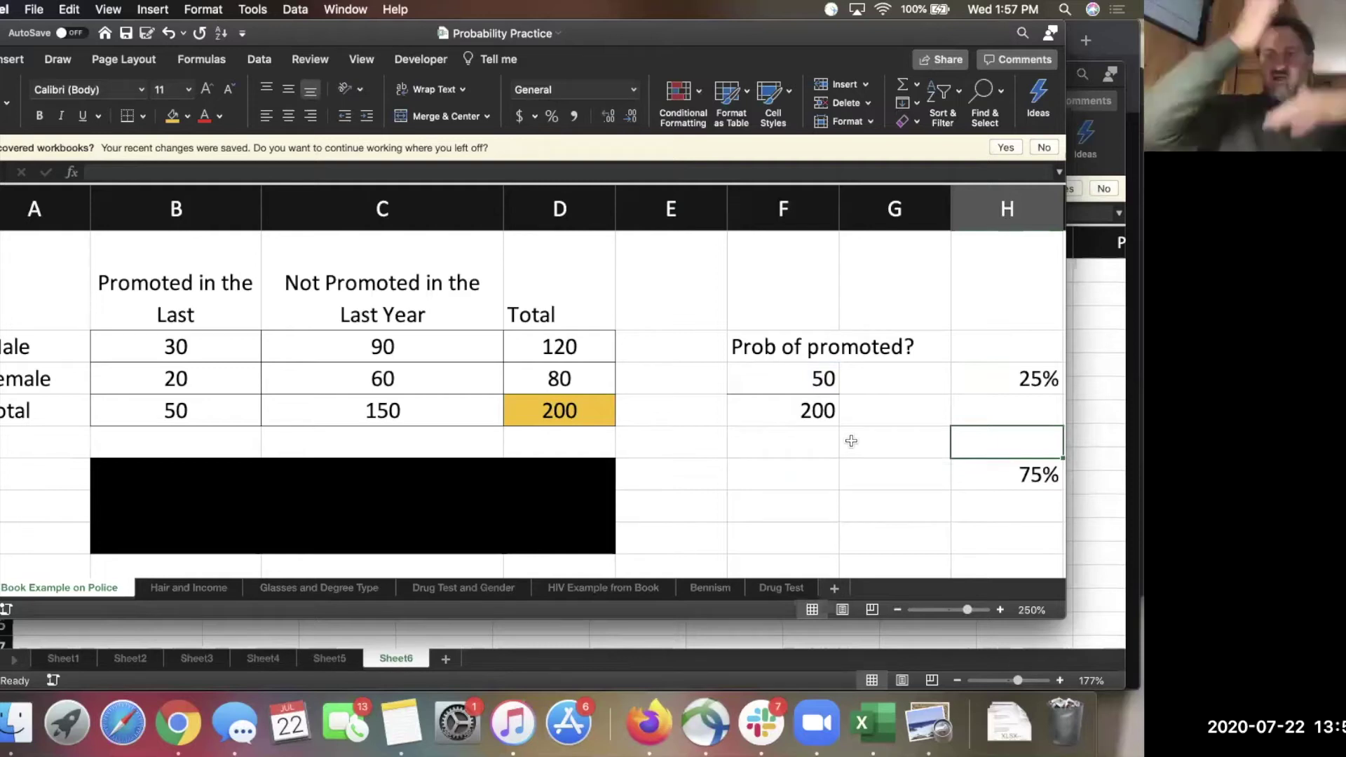
left_click(851, 440)
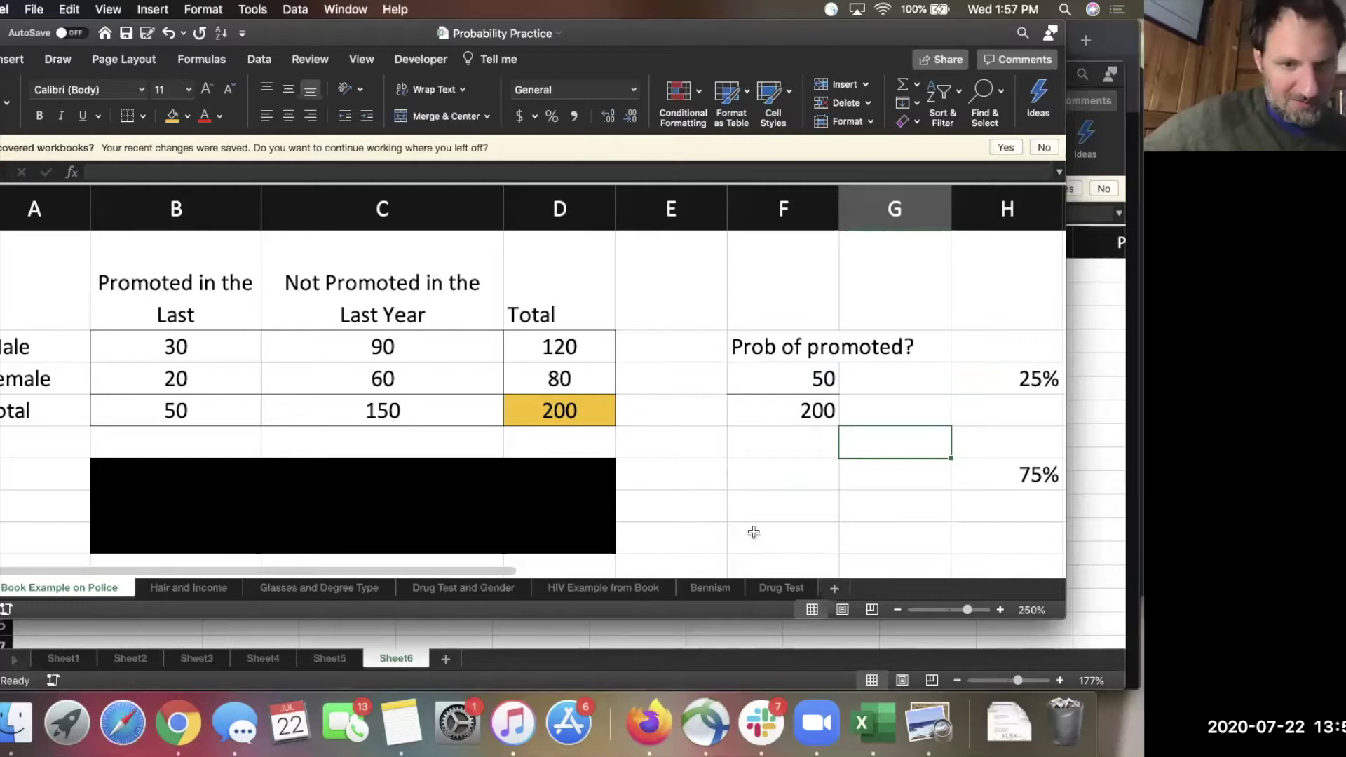
Clear the worked calculation, leaving only the 'Prob of promoted?' label
left_click_drag(1028, 476, 793, 386)
key("BackSpace")
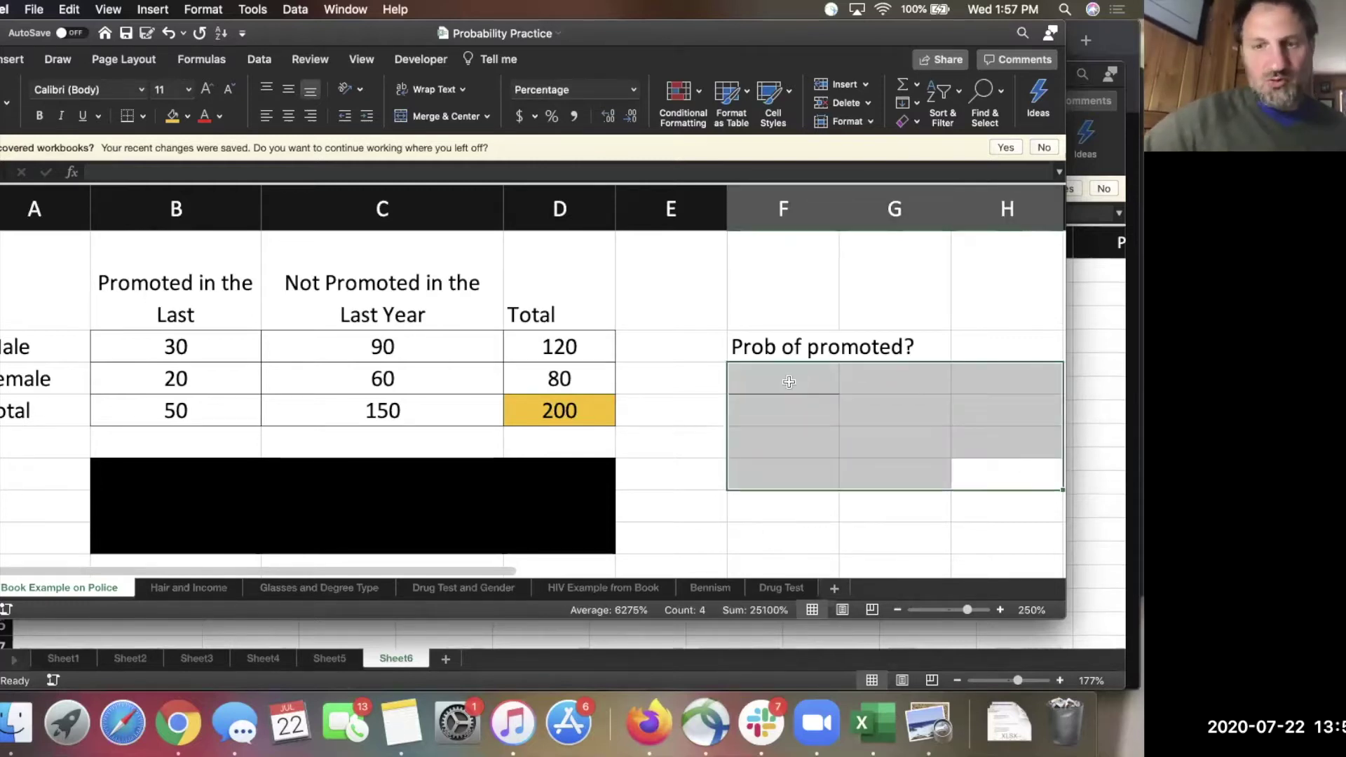
left_click(786, 344)
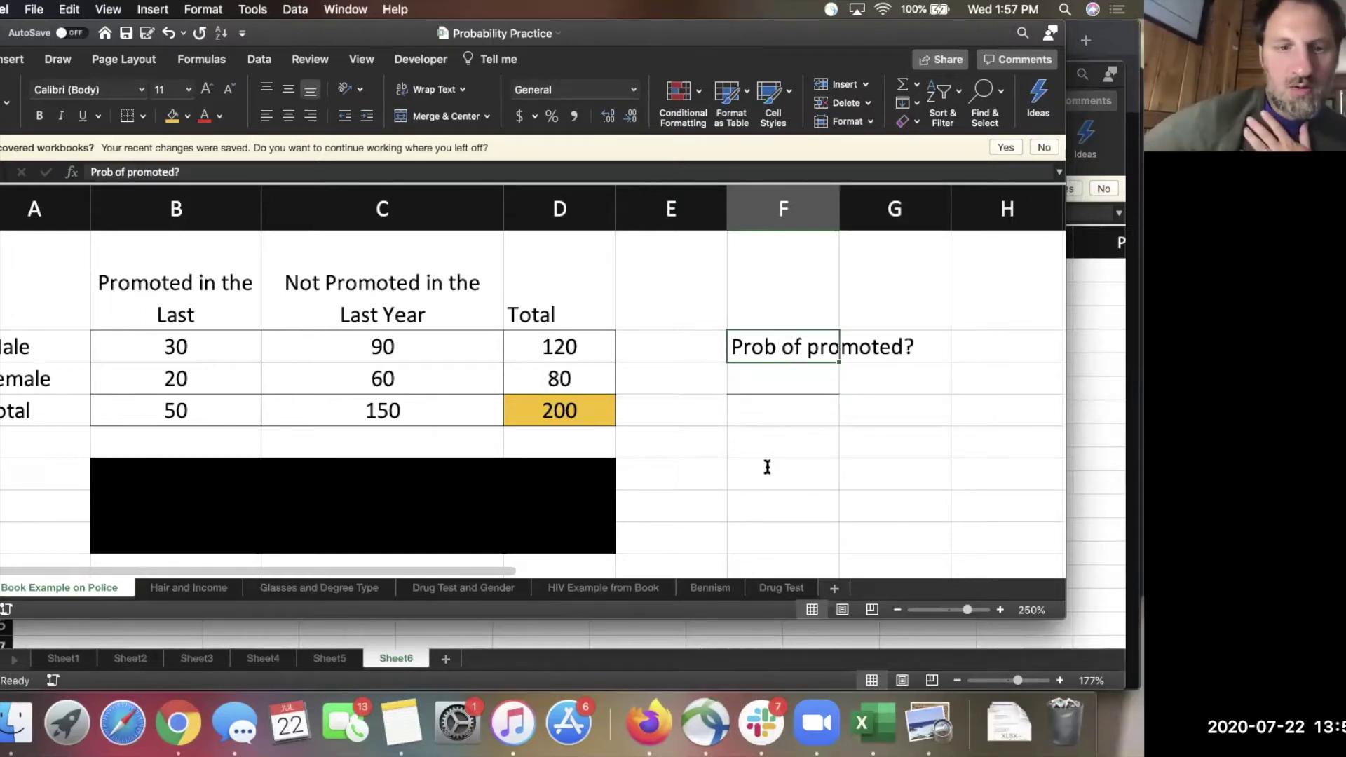
key("super+Tab")
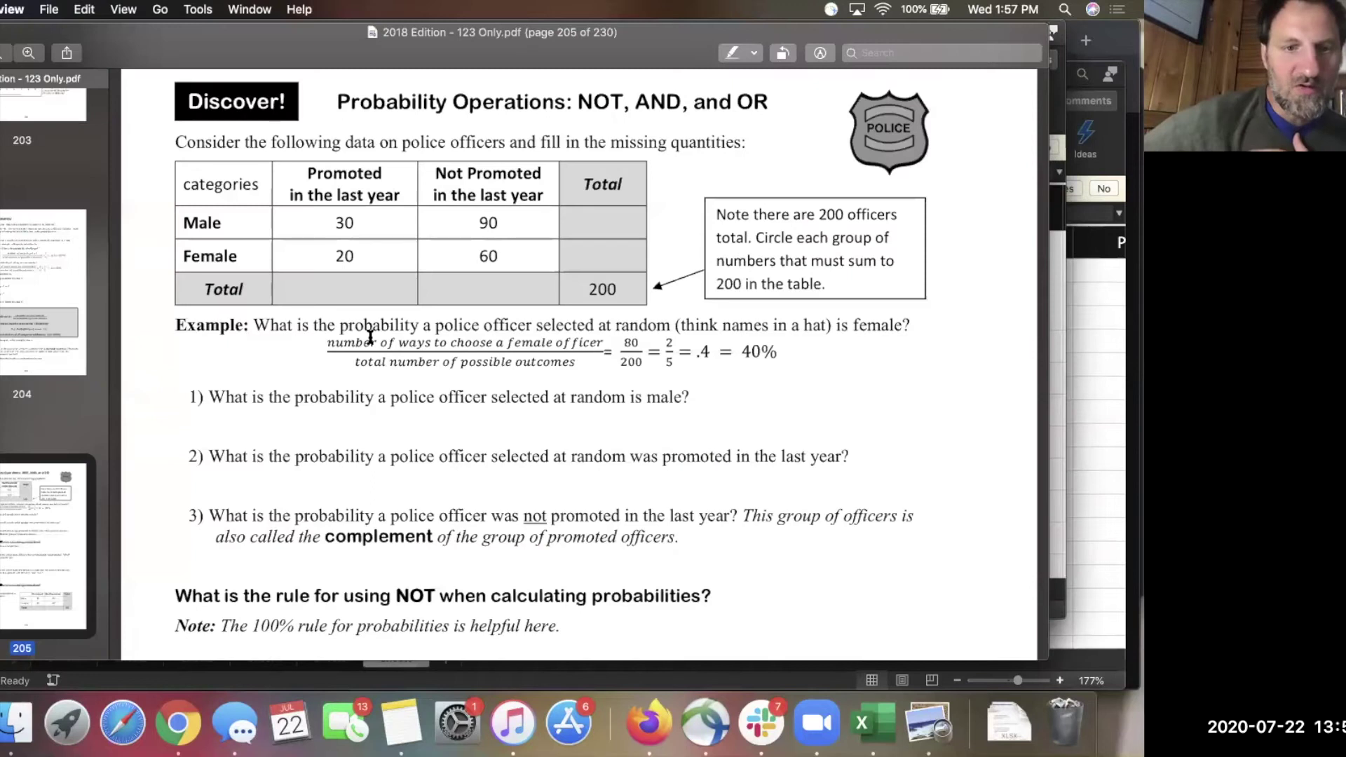
Scroll the PDF to the AND-probability questions 4–6 and return to Excel
scroll(572, 337, "down", 5)
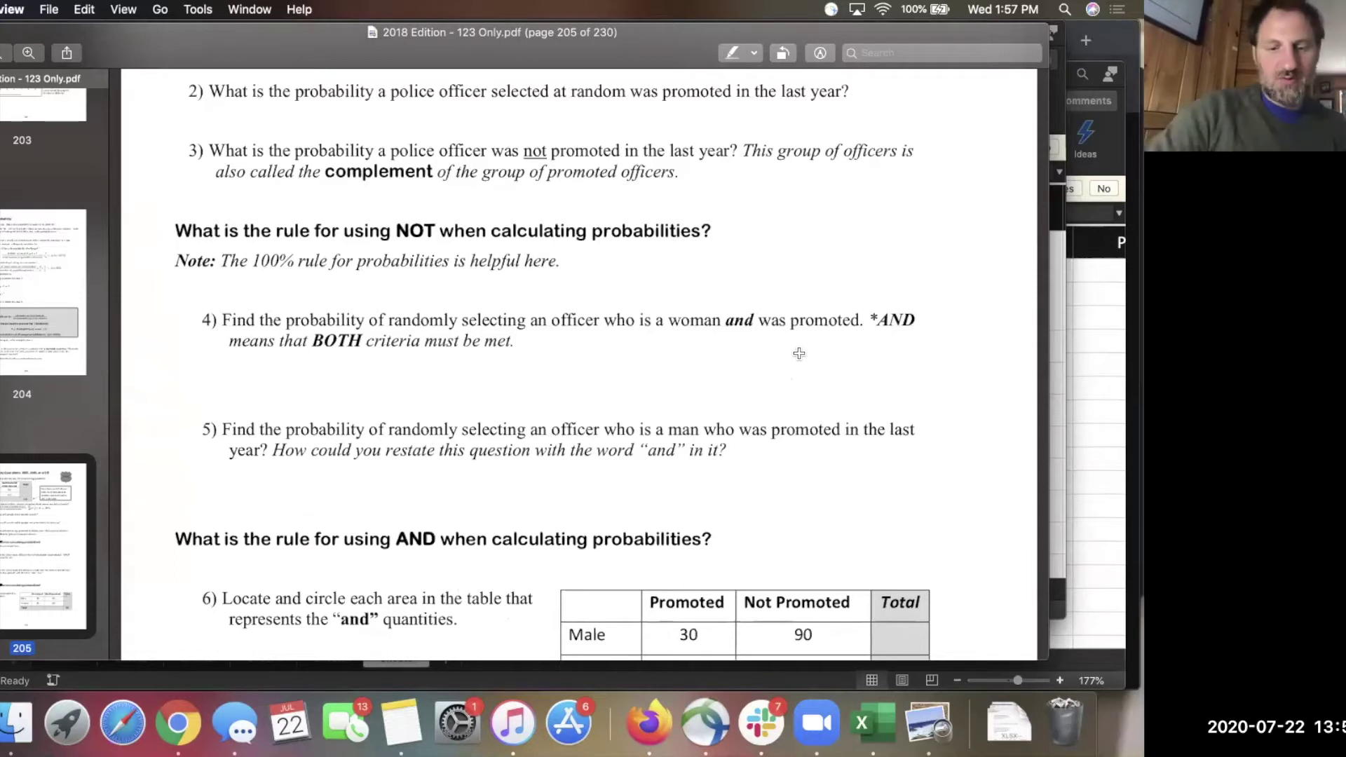
key("super+Tab")
Label the side cells 'Prob of woman and promoted' and enter 20 beneath it
type("Prob of woman and promoted")
left_click(791, 485)
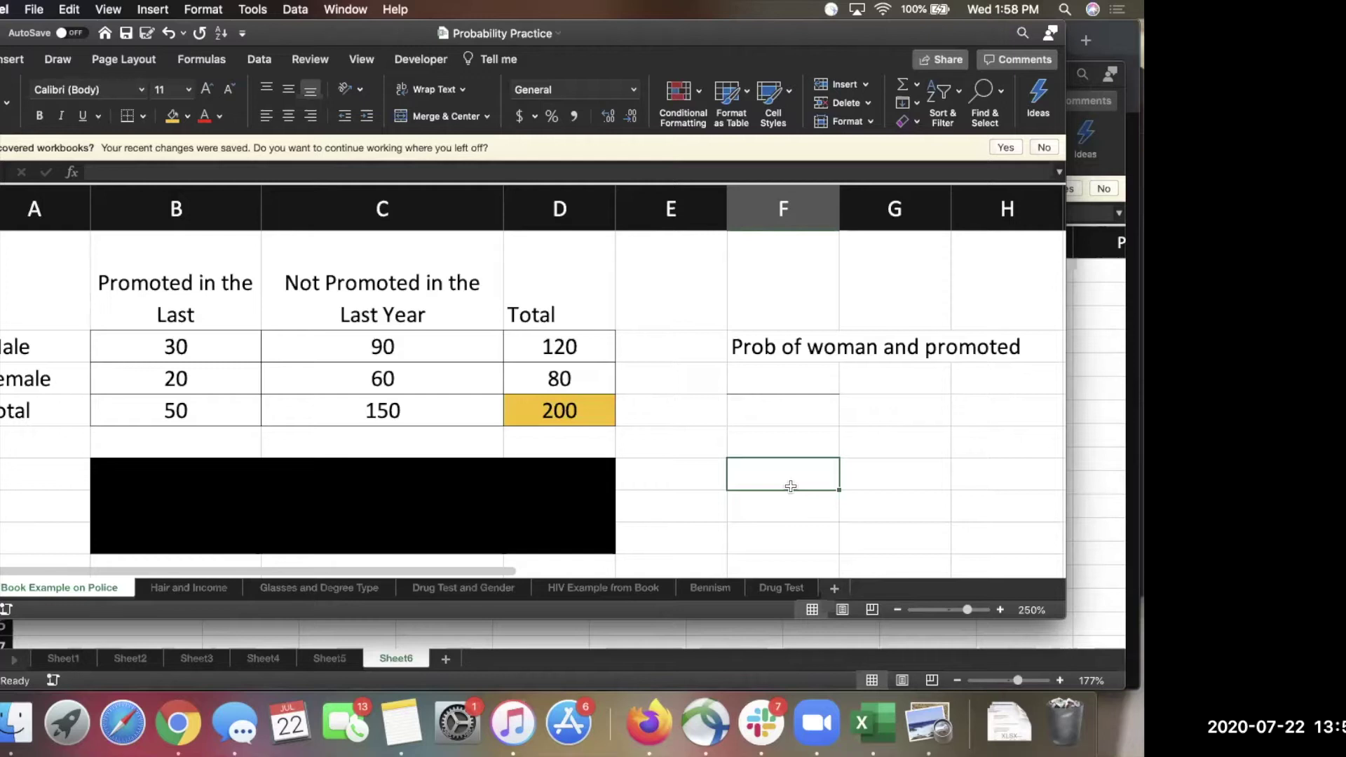
left_click(806, 379)
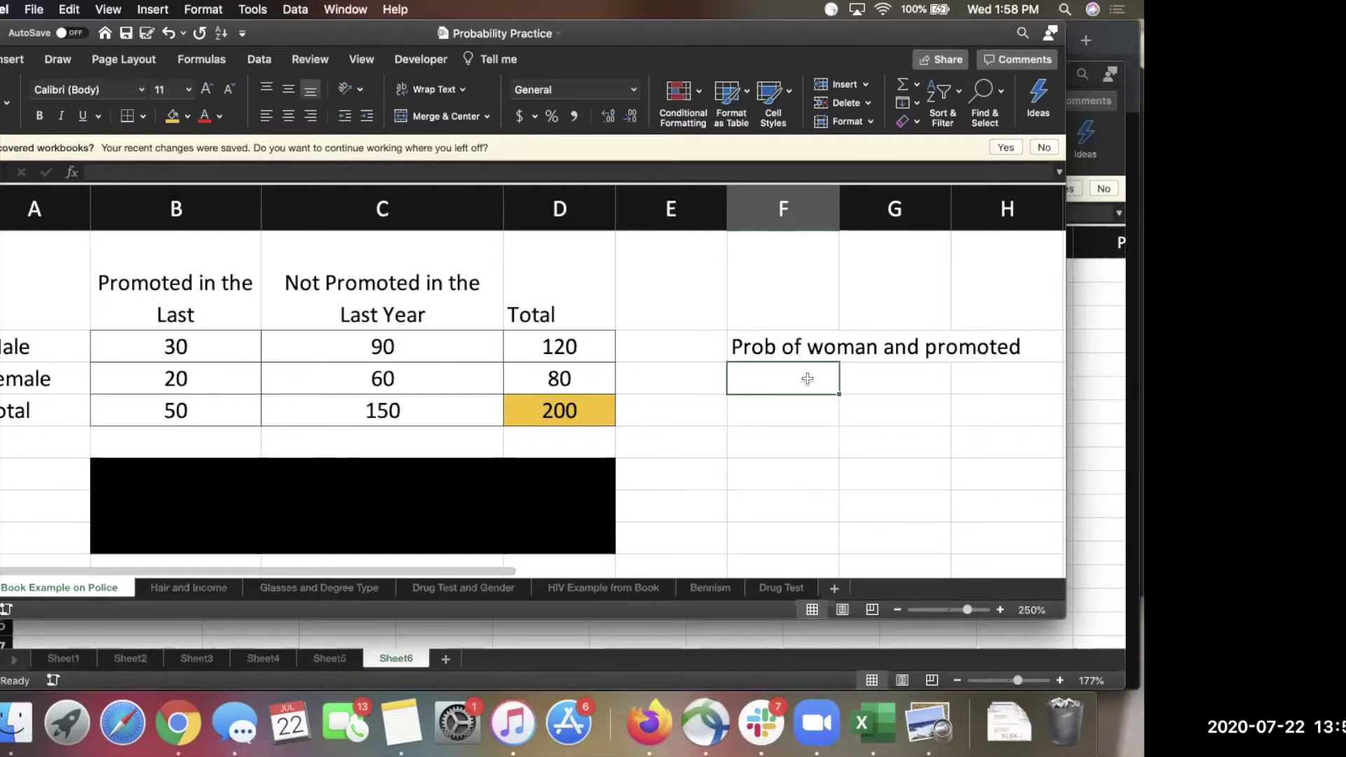
type("20")
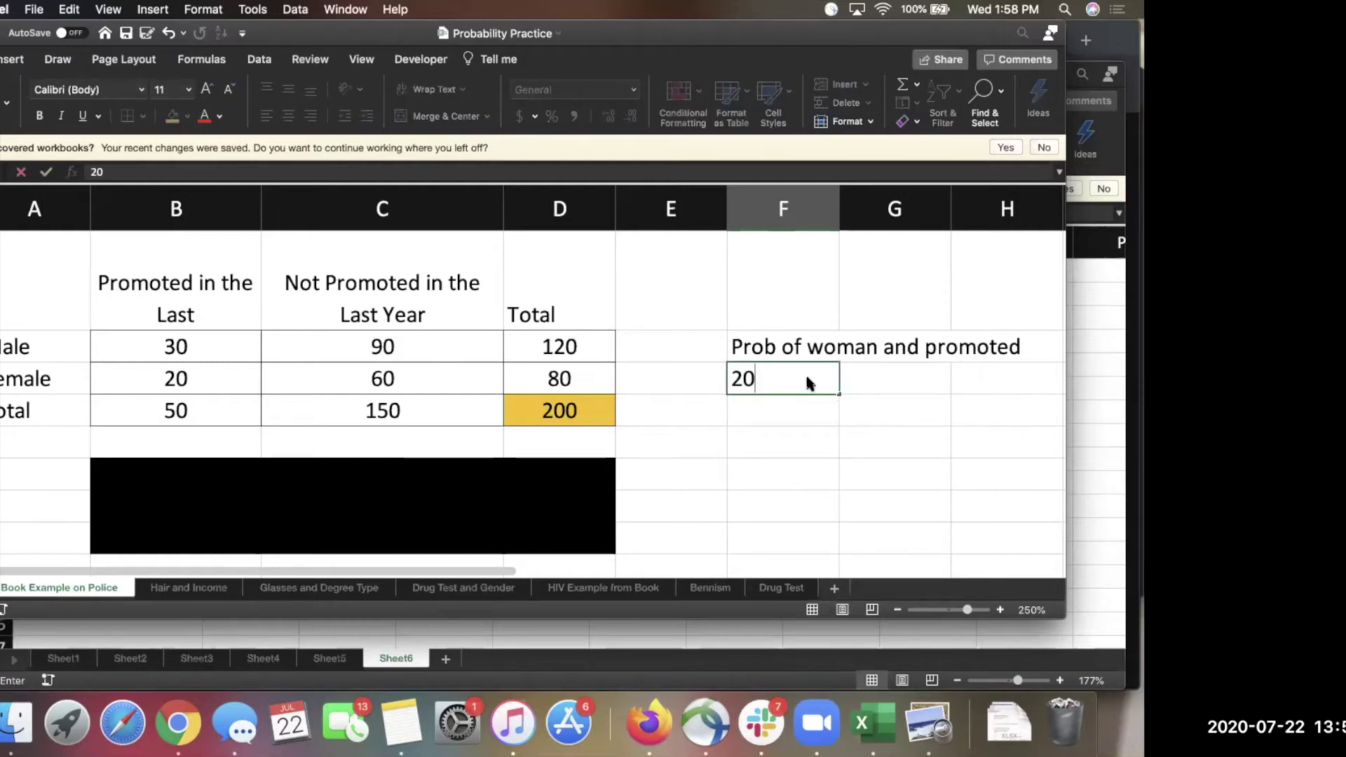